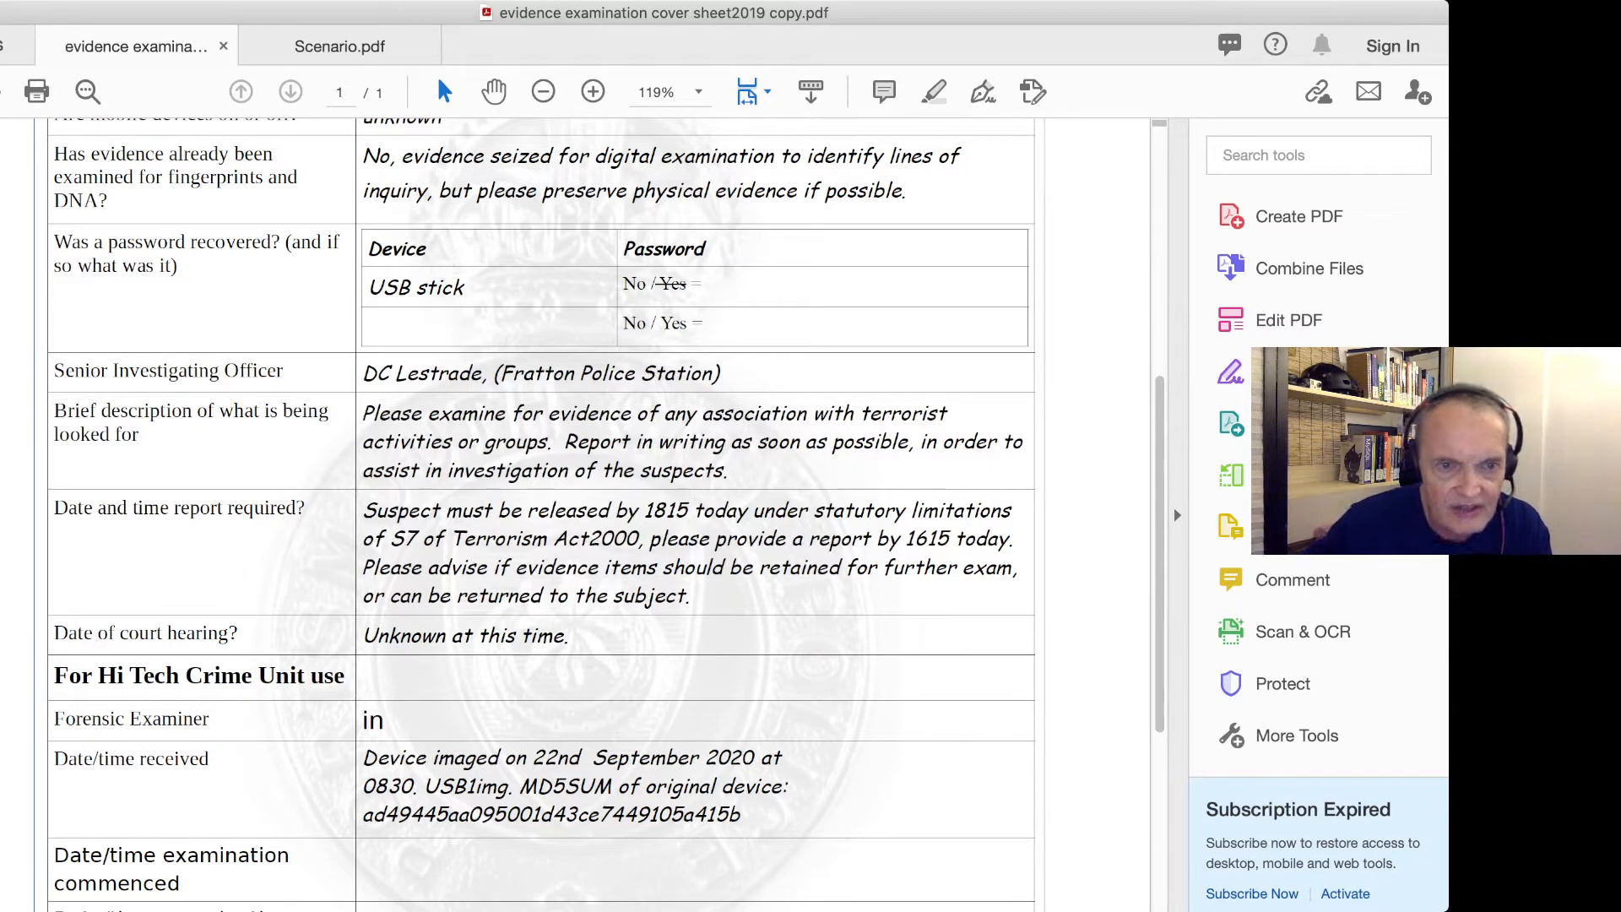
Step: Review the evidence cover sheet's Date/time received entry, including the imaging details and the original device's MD5 checksum
{"action": "scroll", "coordinate": [540, 506], "scroll_direction": "down", "scroll_amount": 2}
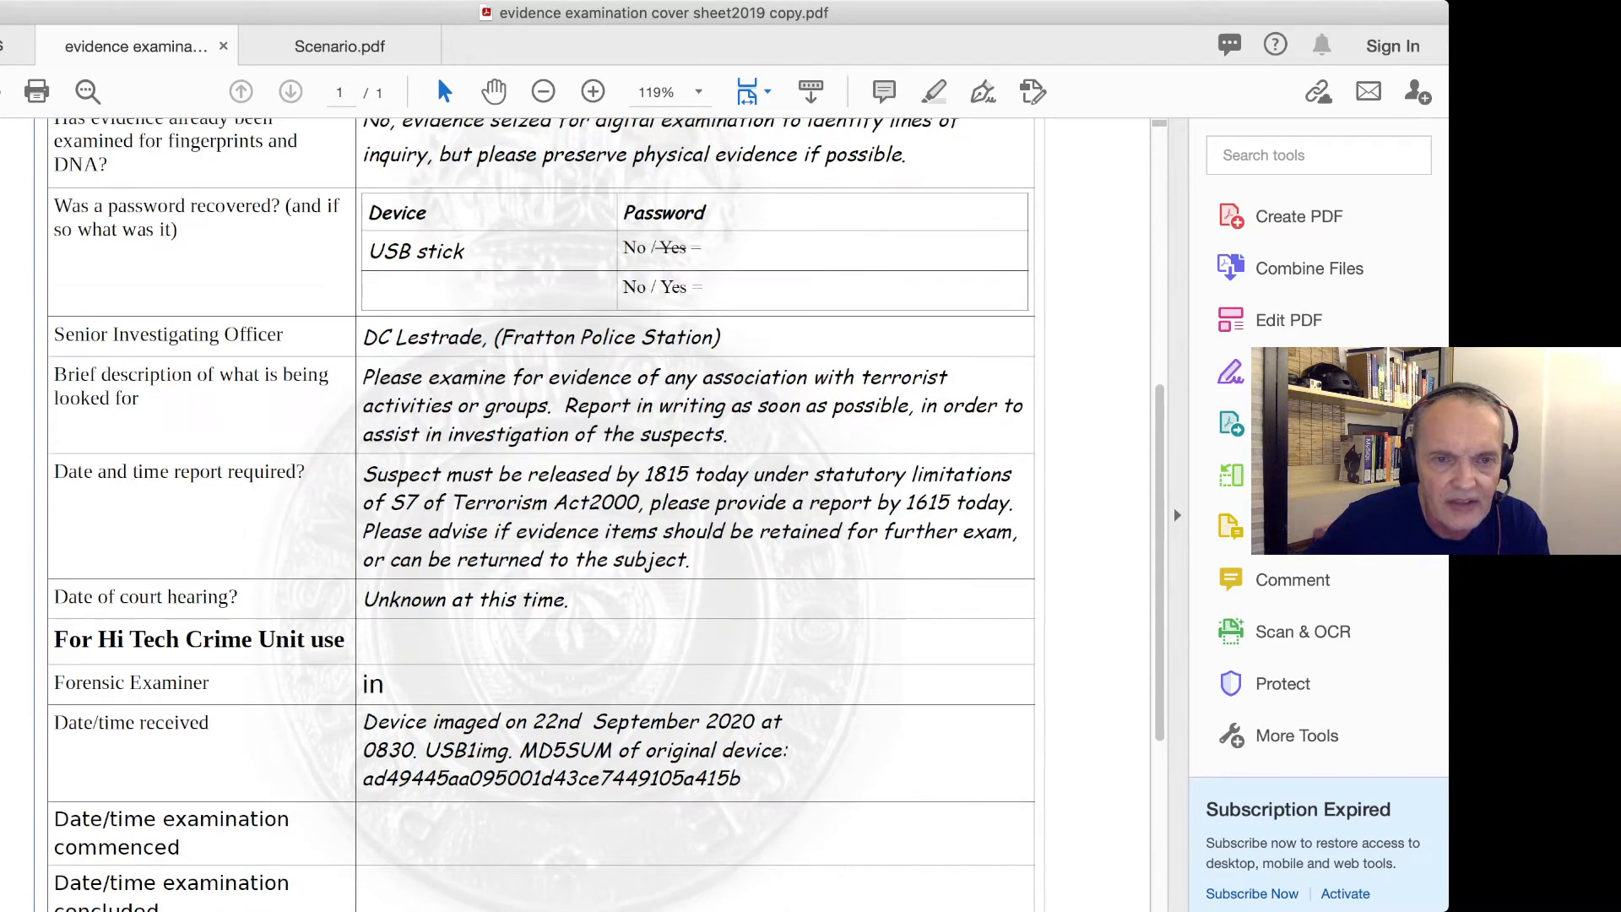
{"action": "scroll", "coordinate": [540, 506], "scroll_direction": "down", "scroll_amount": 5}
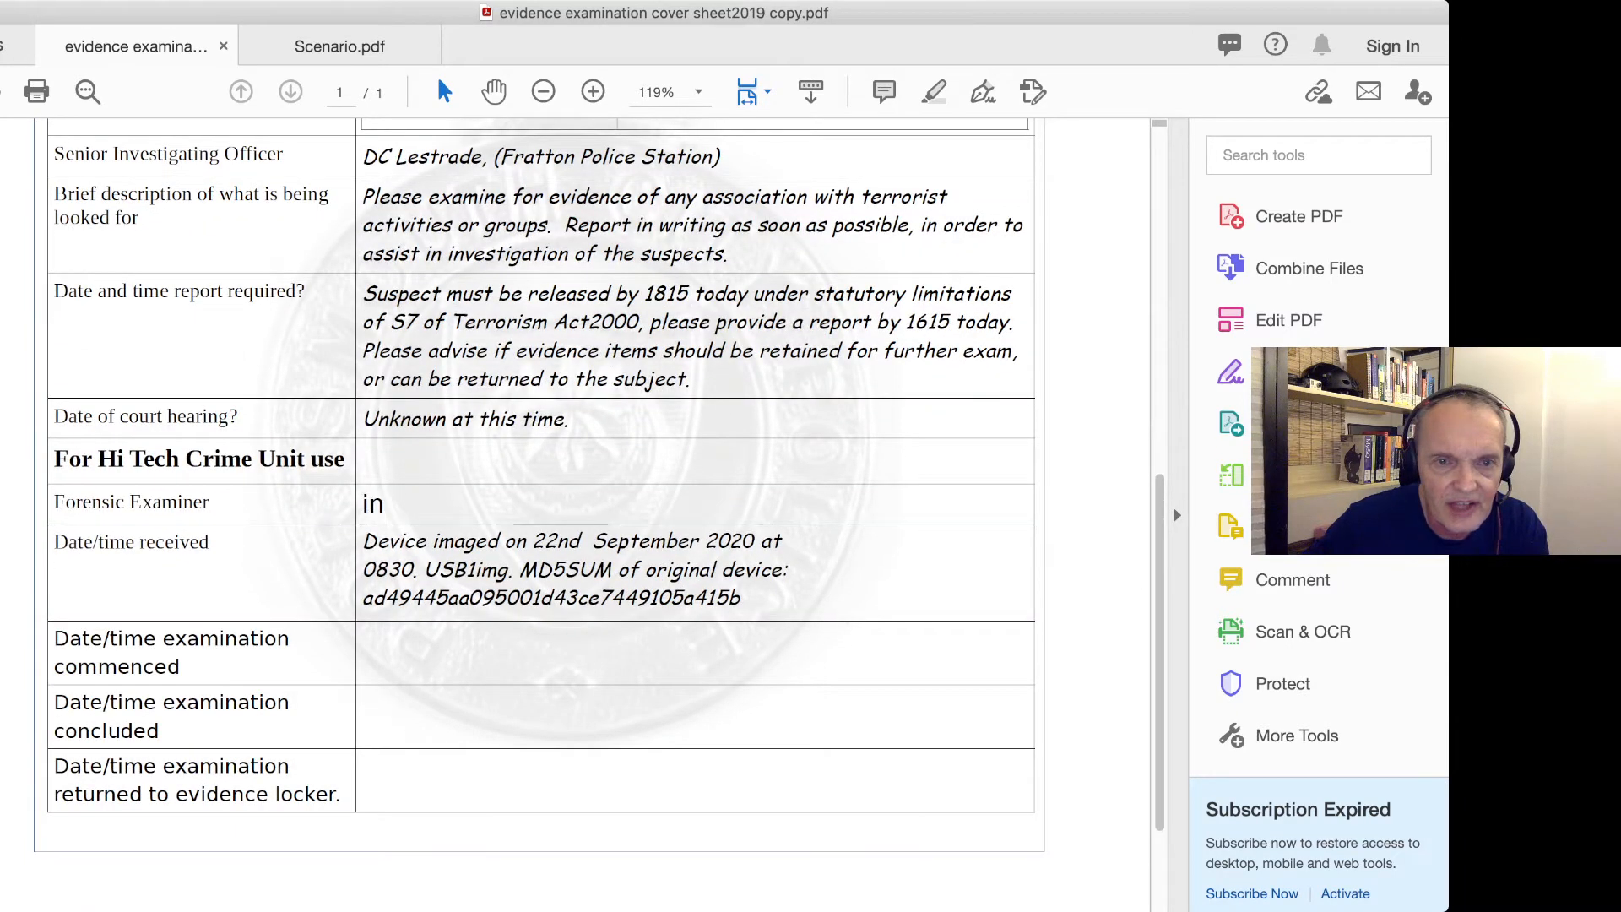
{"action": "left_click_drag", "start_coordinate": [364, 541], "coordinate": [787, 570]}
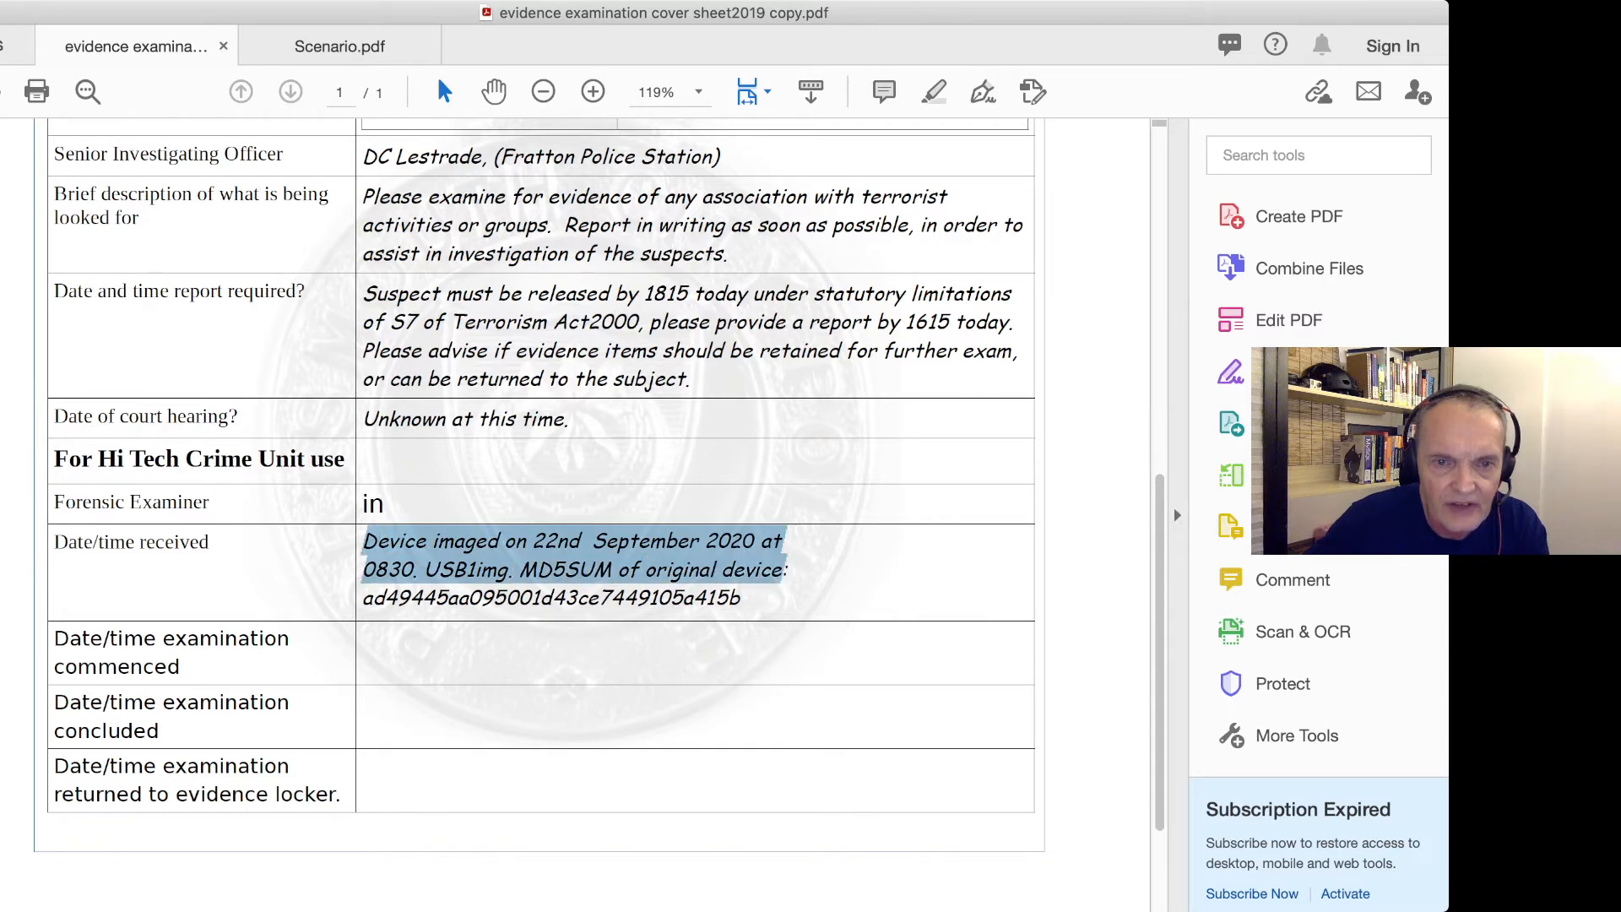
{"action": "left_click", "coordinate": [576, 571]}
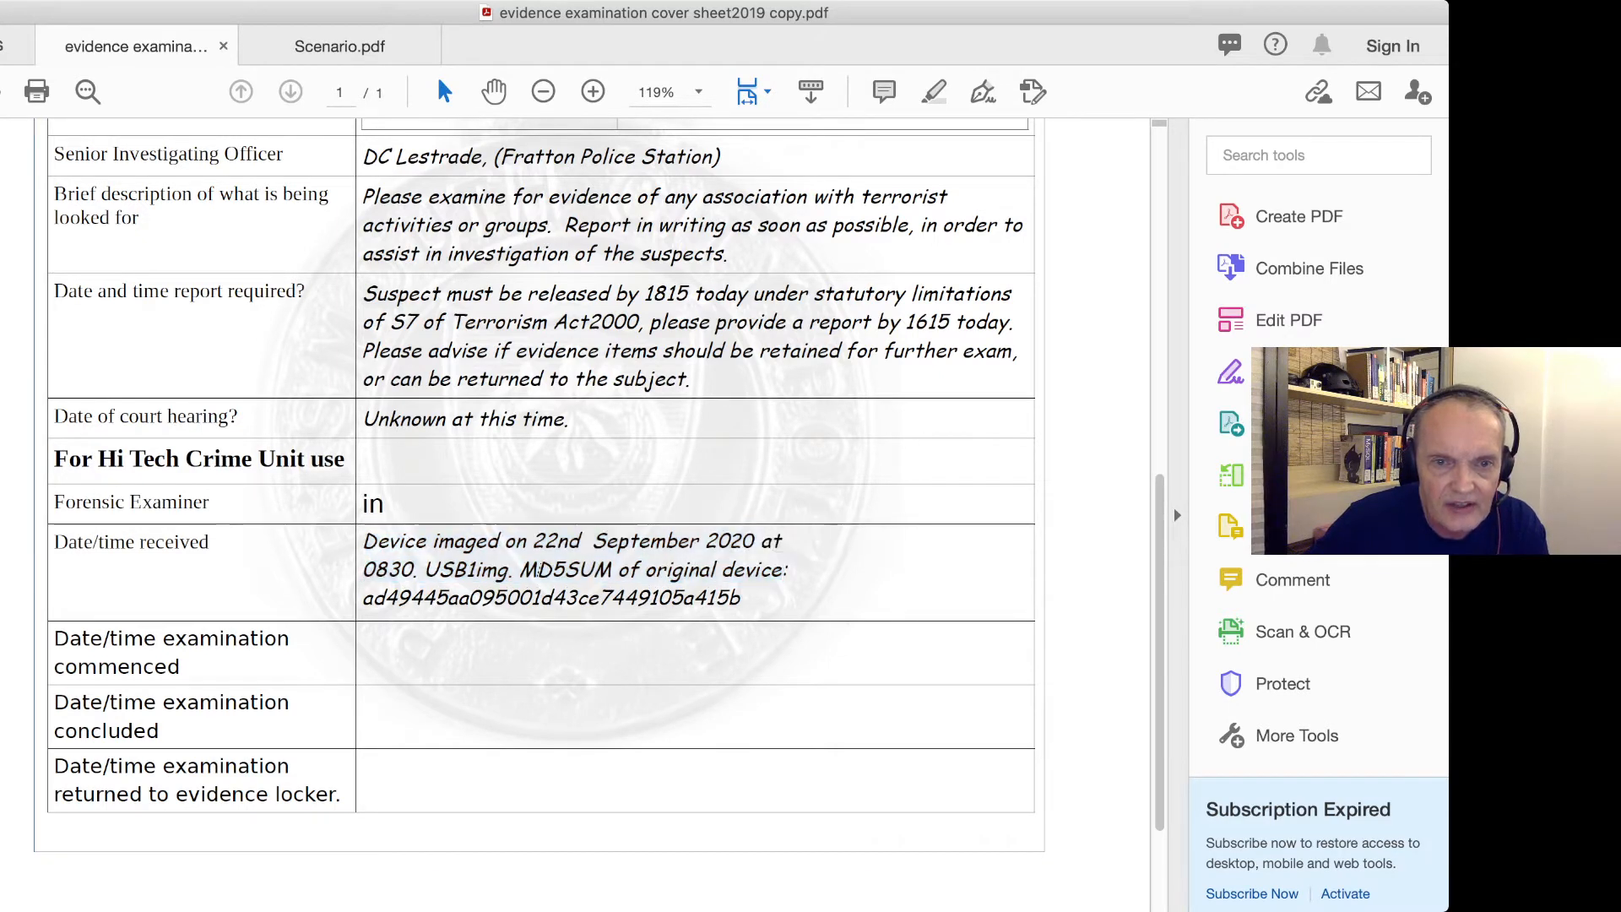
{"action": "double_click", "coordinate": [574, 569]}
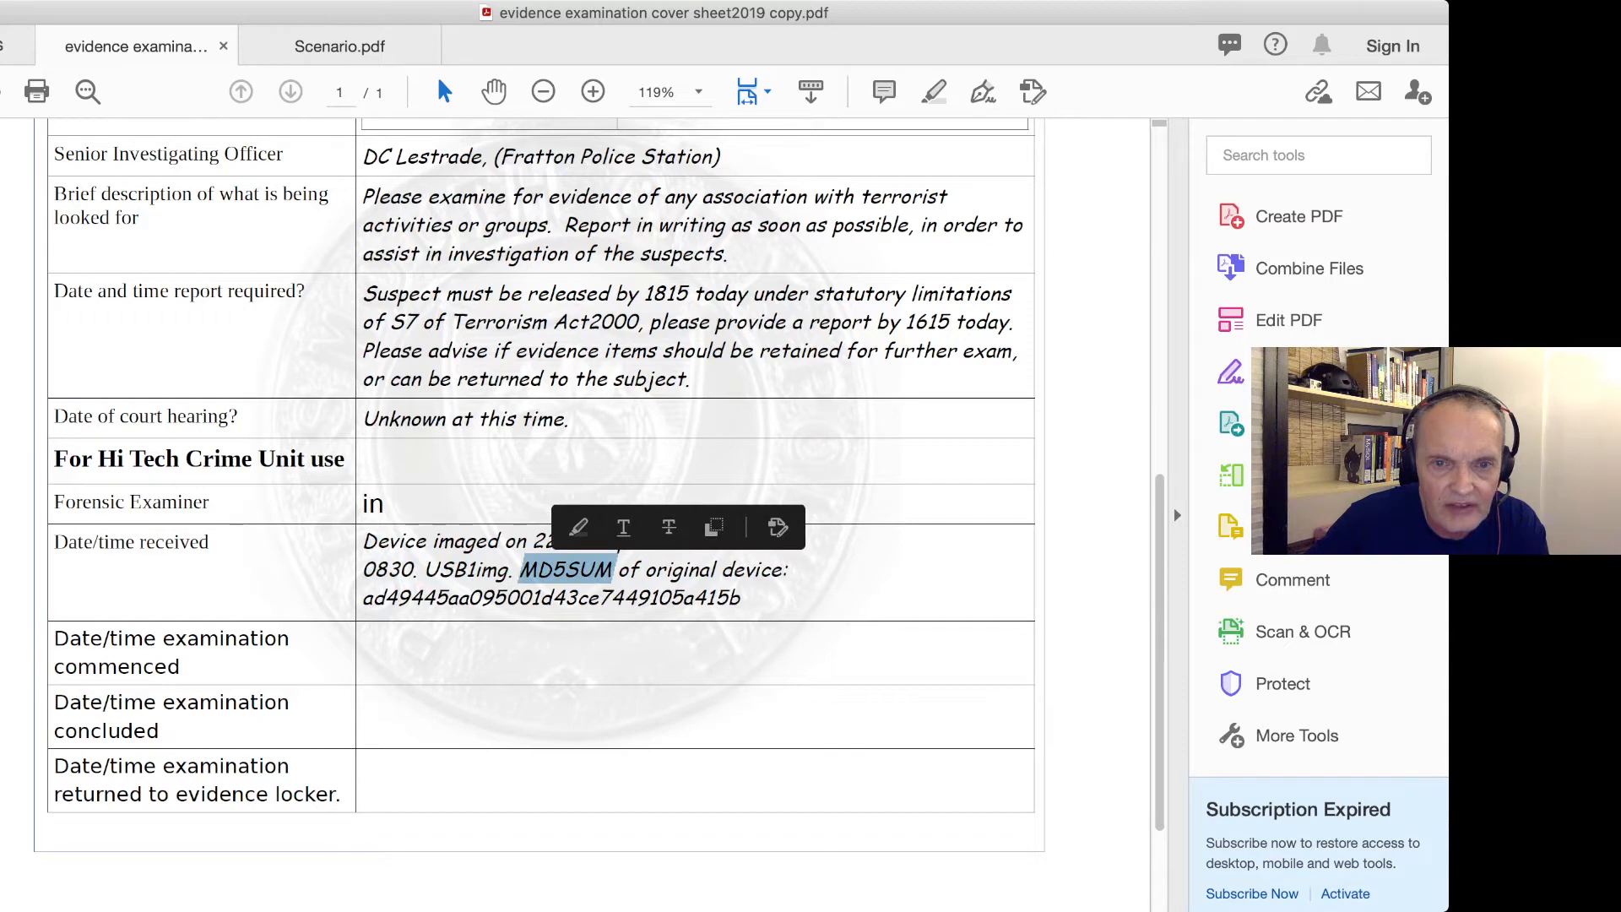
{"action": "left_click_drag", "start_coordinate": [364, 597], "coordinate": [742, 597]}
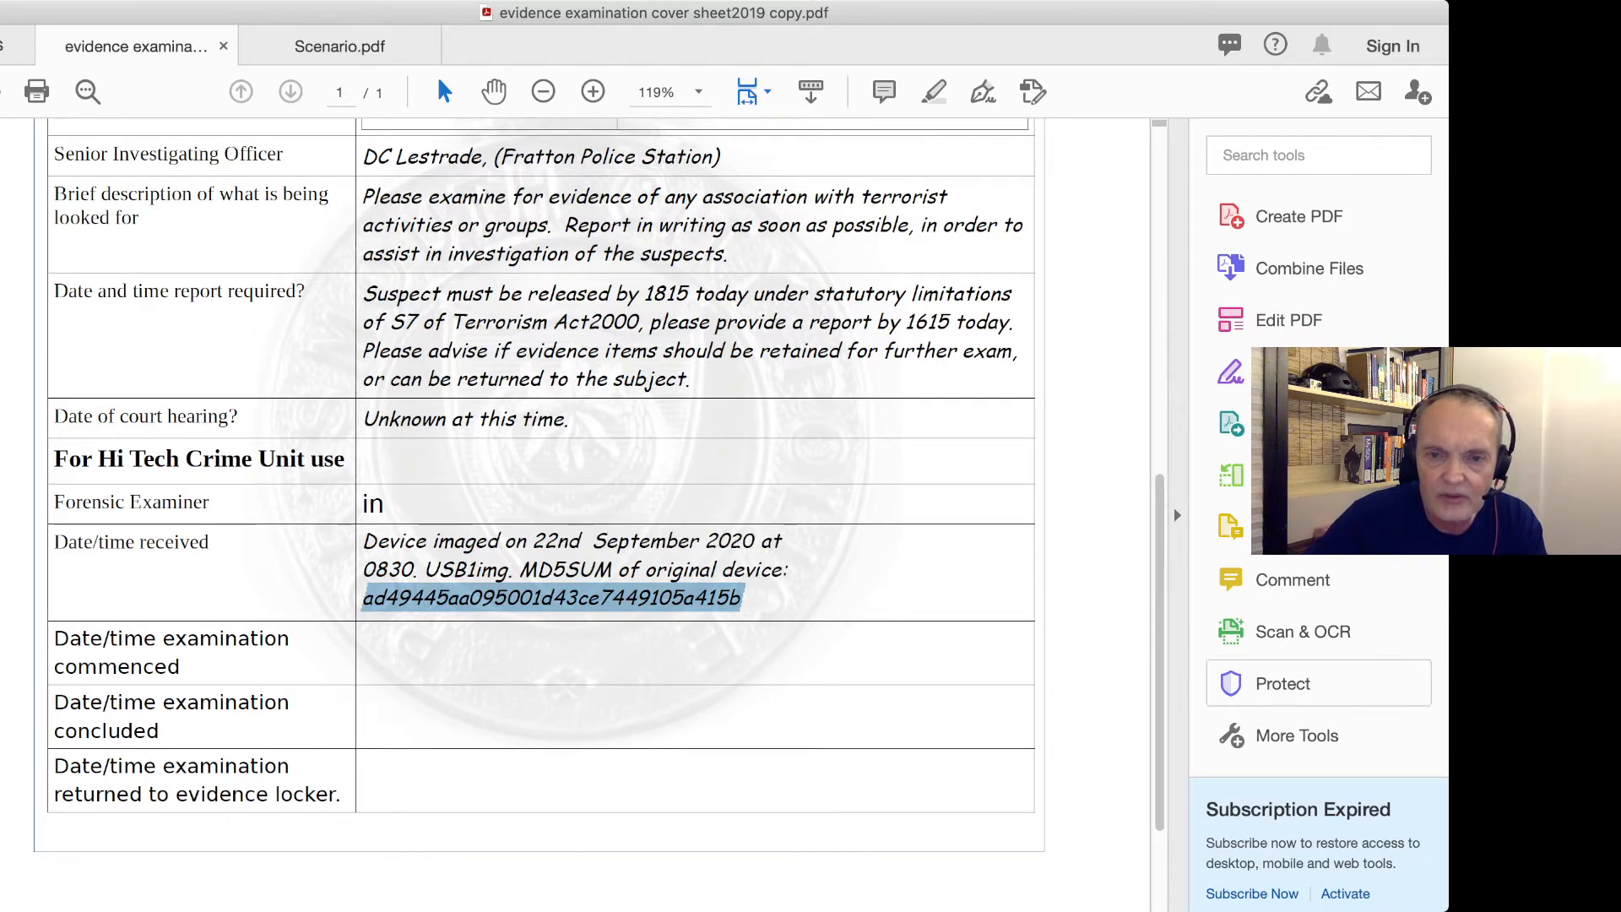
Step: Switch to the remote Windows desktop in VNC Viewer and launch Autopsy
{"action": "key", "text": "super+Tab"}
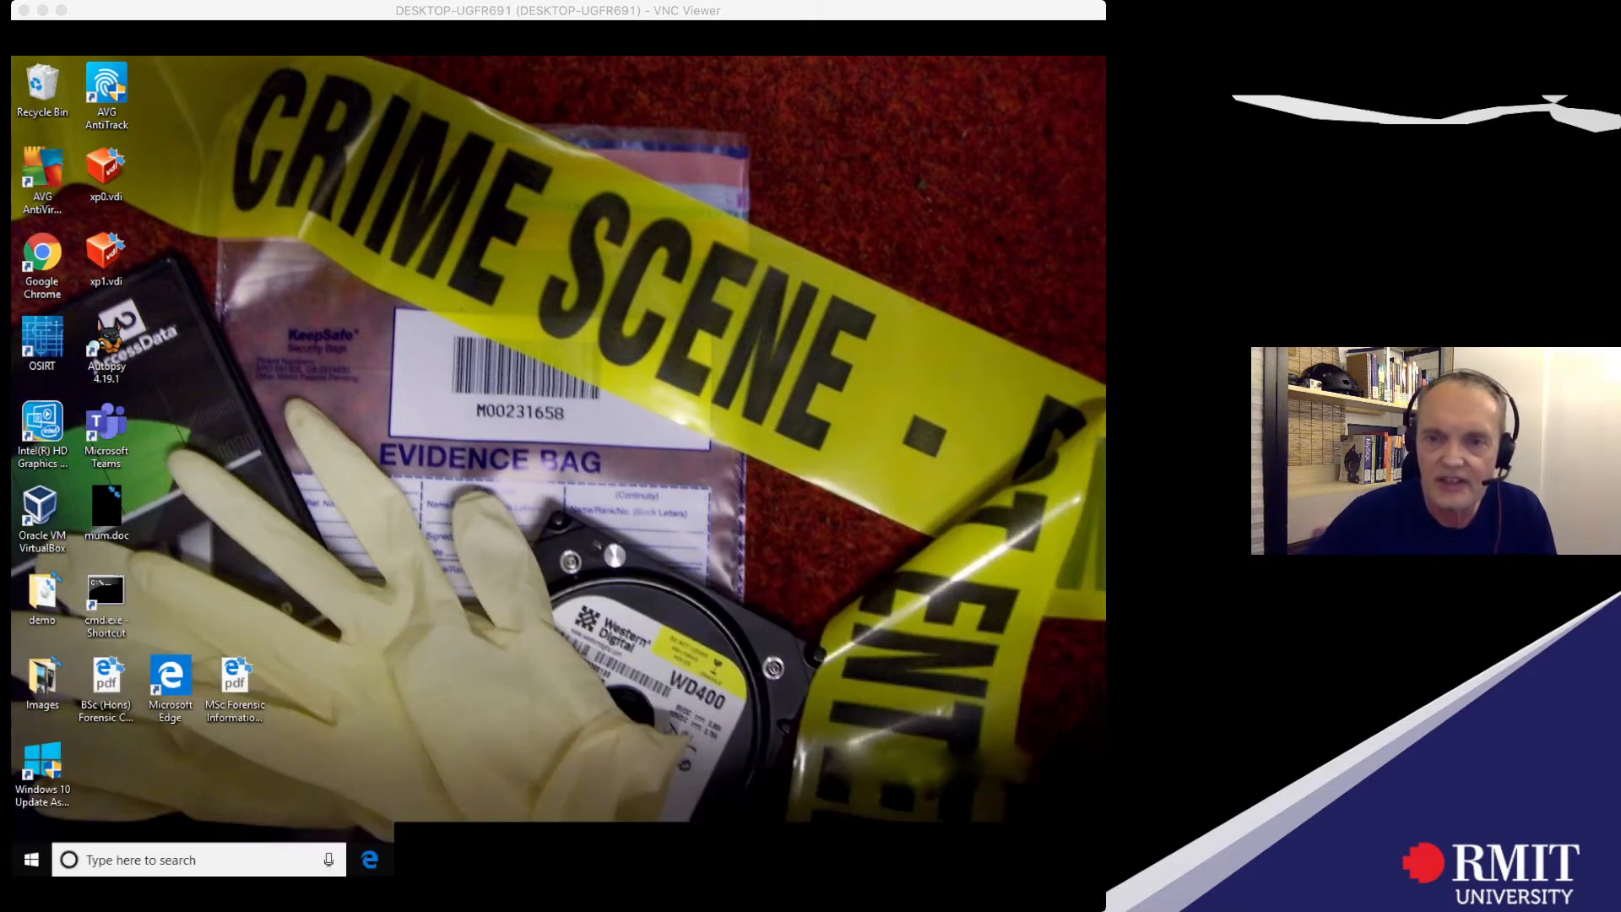
{"action": "left_click", "coordinate": [957, 254]}
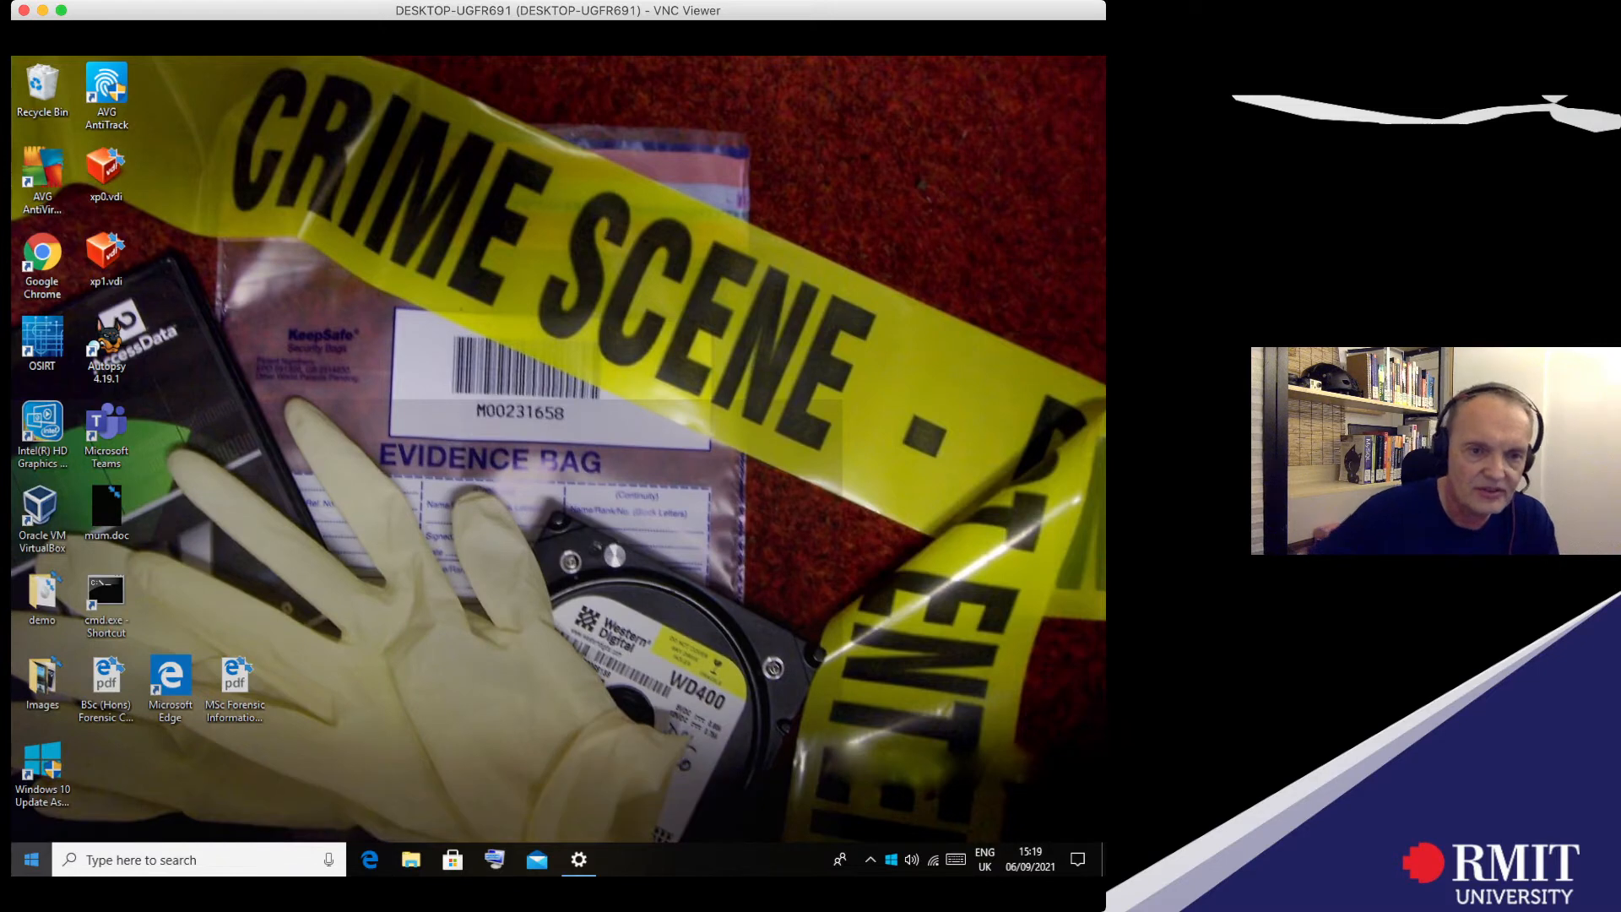
{"action": "key", "text": "super"}
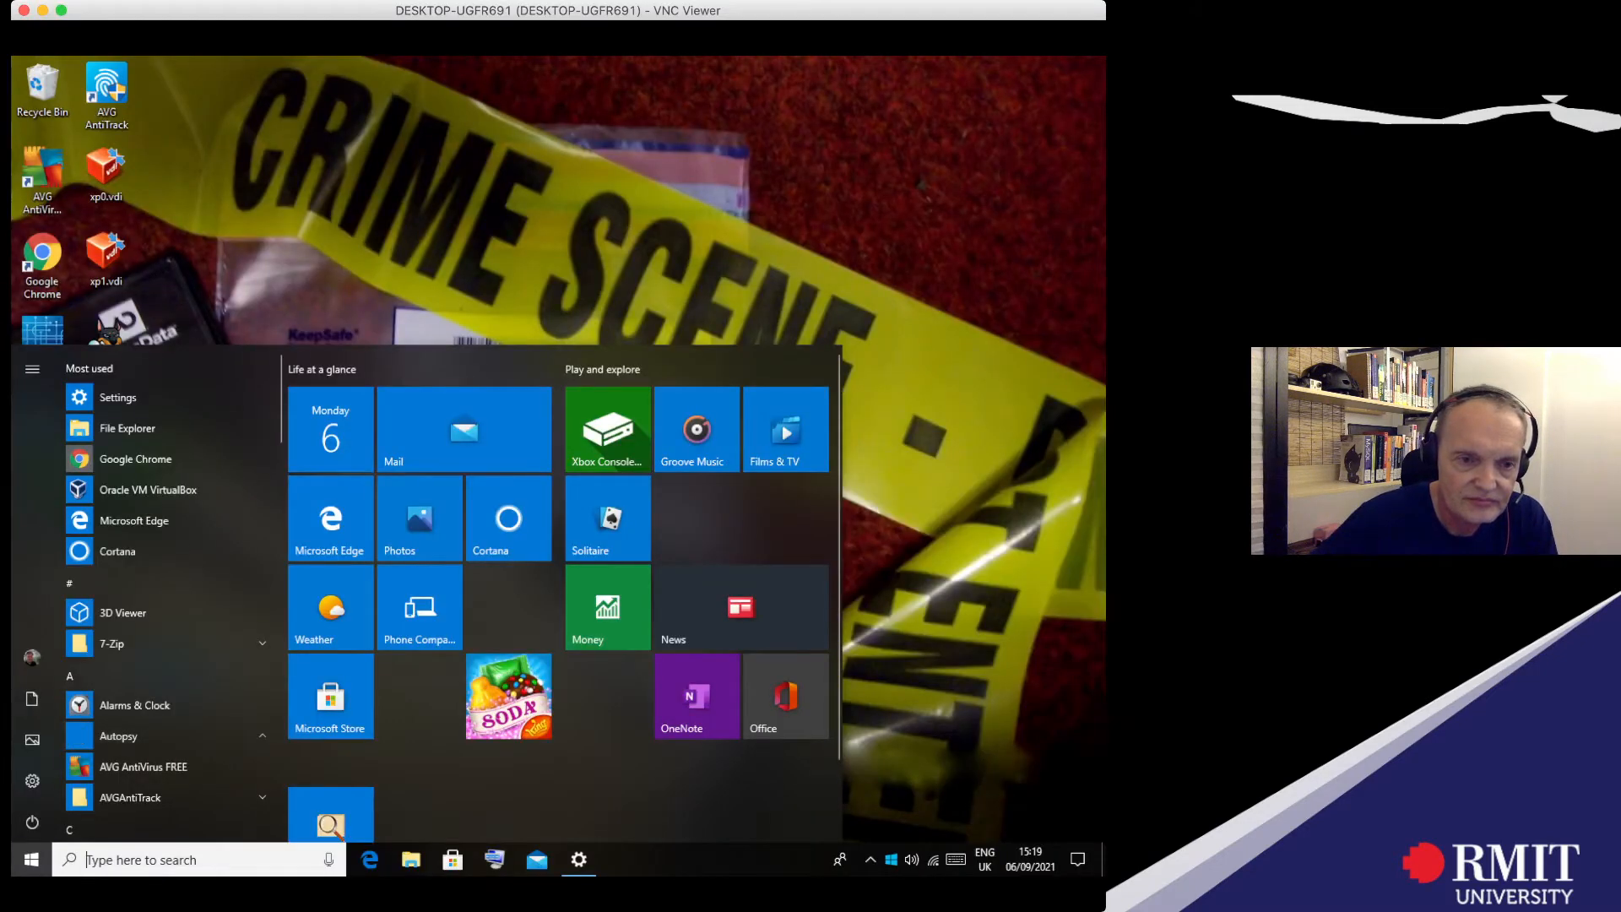
{"action": "left_click", "coordinate": [168, 735]}
{"action": "left_click", "coordinate": [168, 766]}
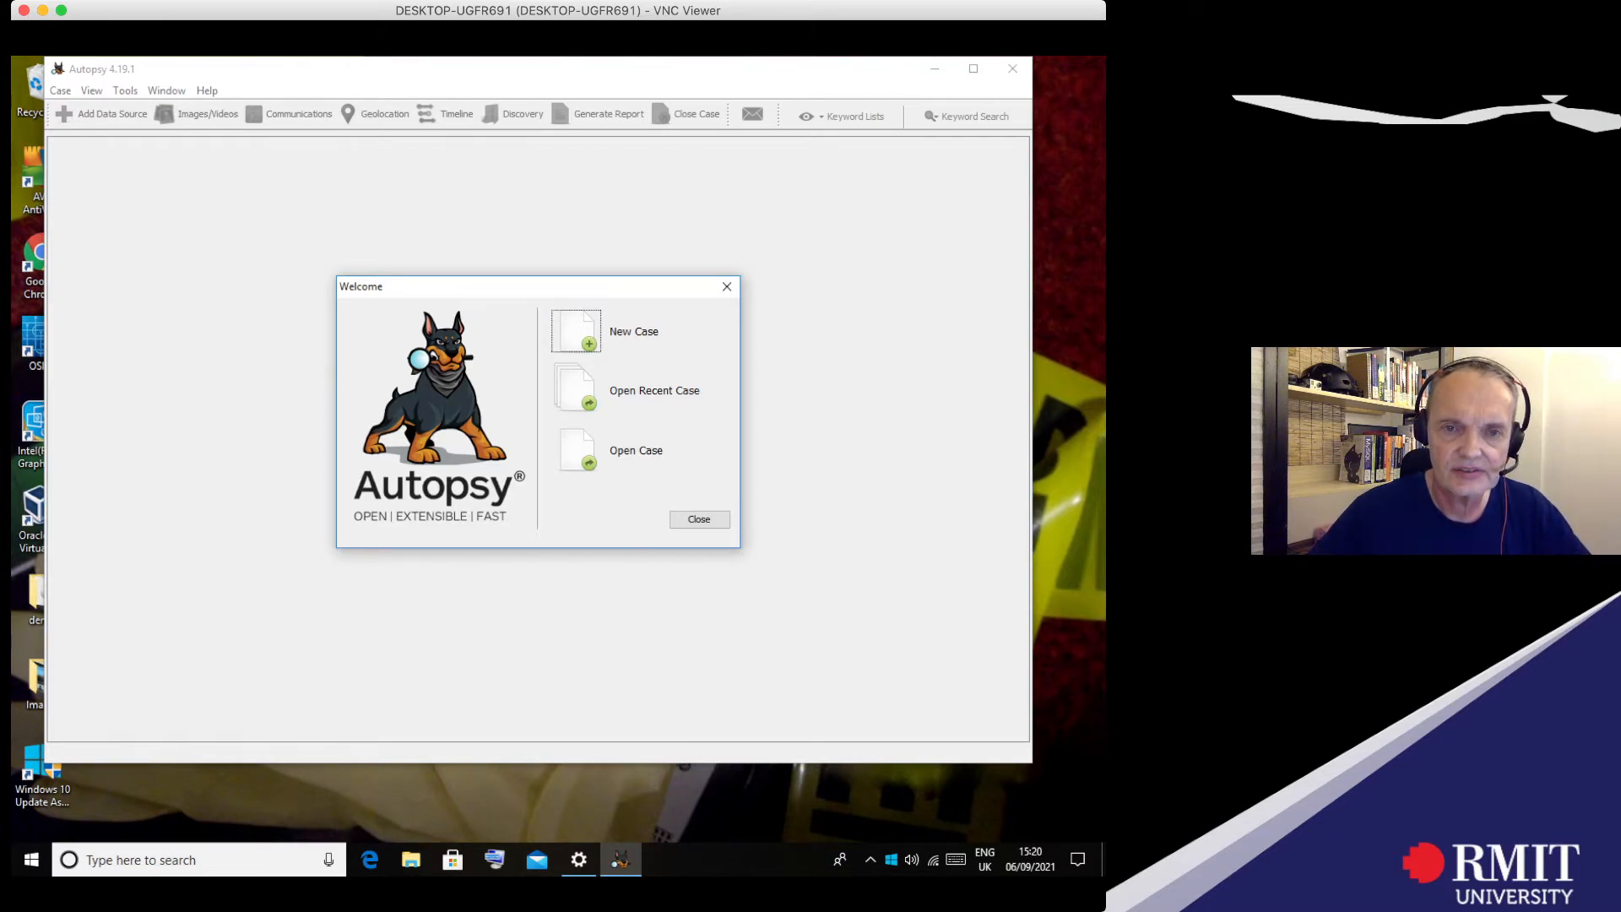
Step: Create a new single-user case named john-rmit with case number 01, keeping the prefilled examiner details
{"action": "left_click", "coordinate": [577, 331]}
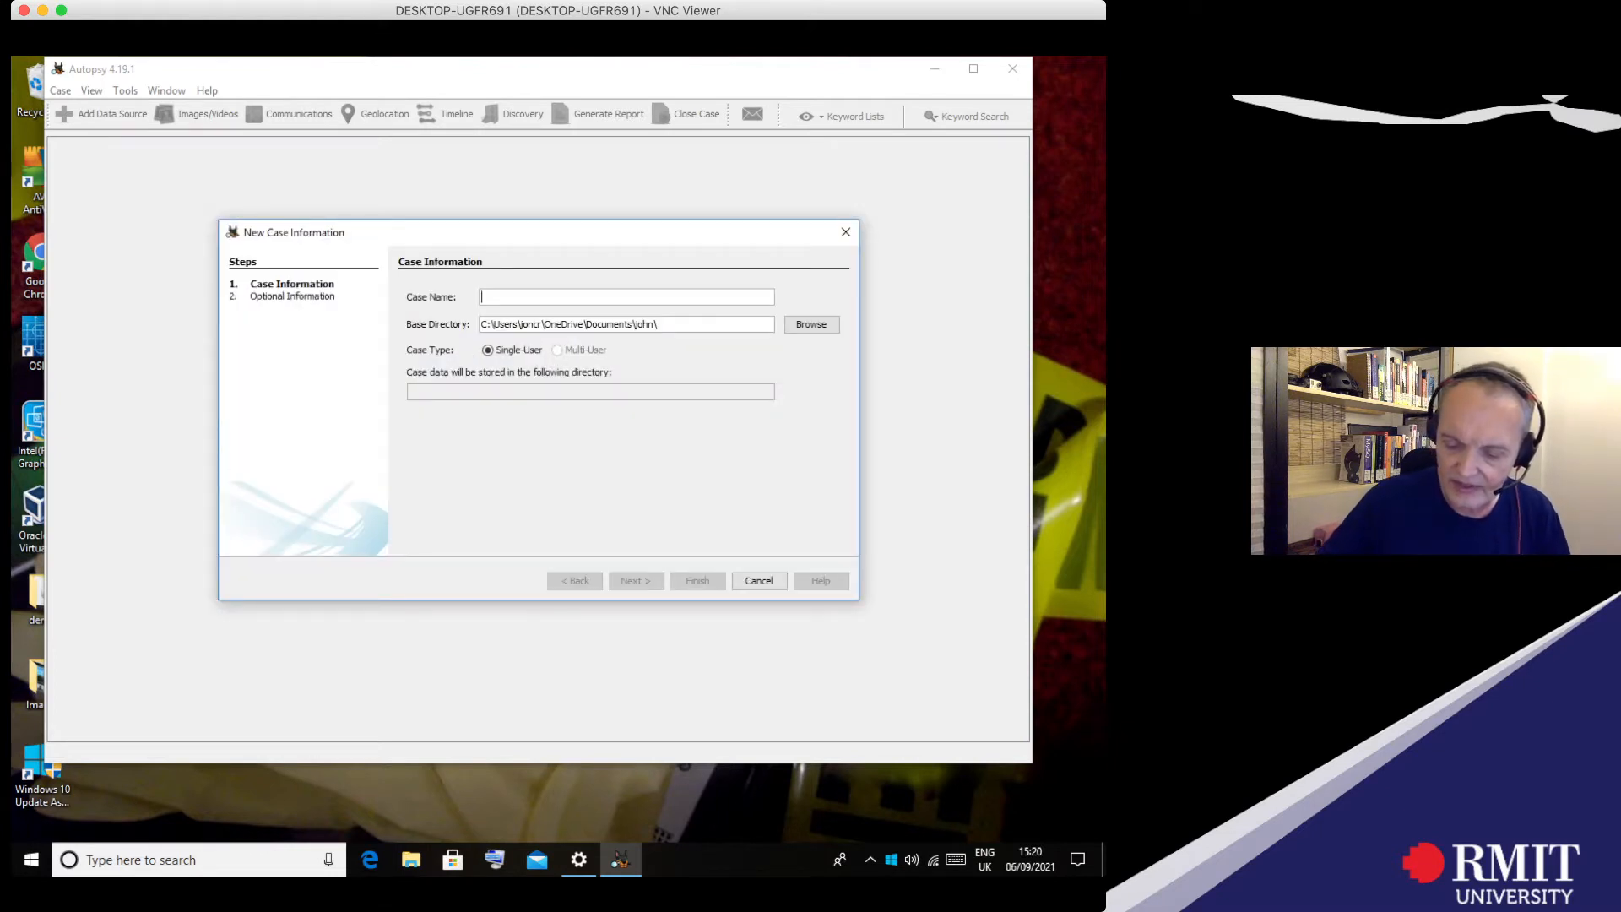
{"action": "type", "text": "john"}
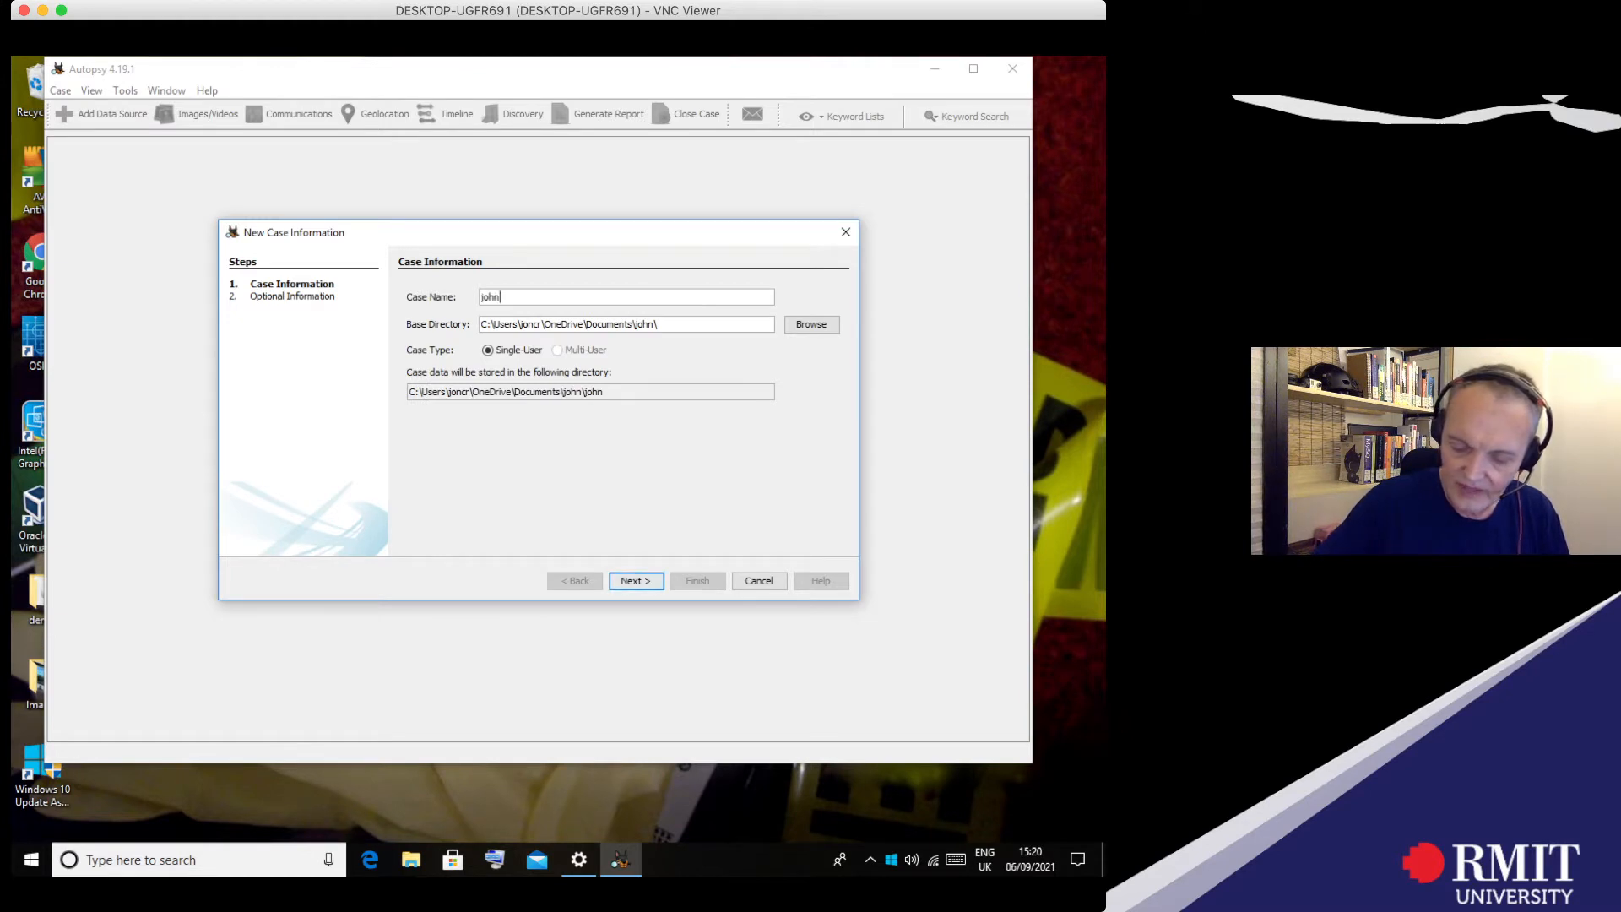
{"action": "type", "text": "-rmit"}
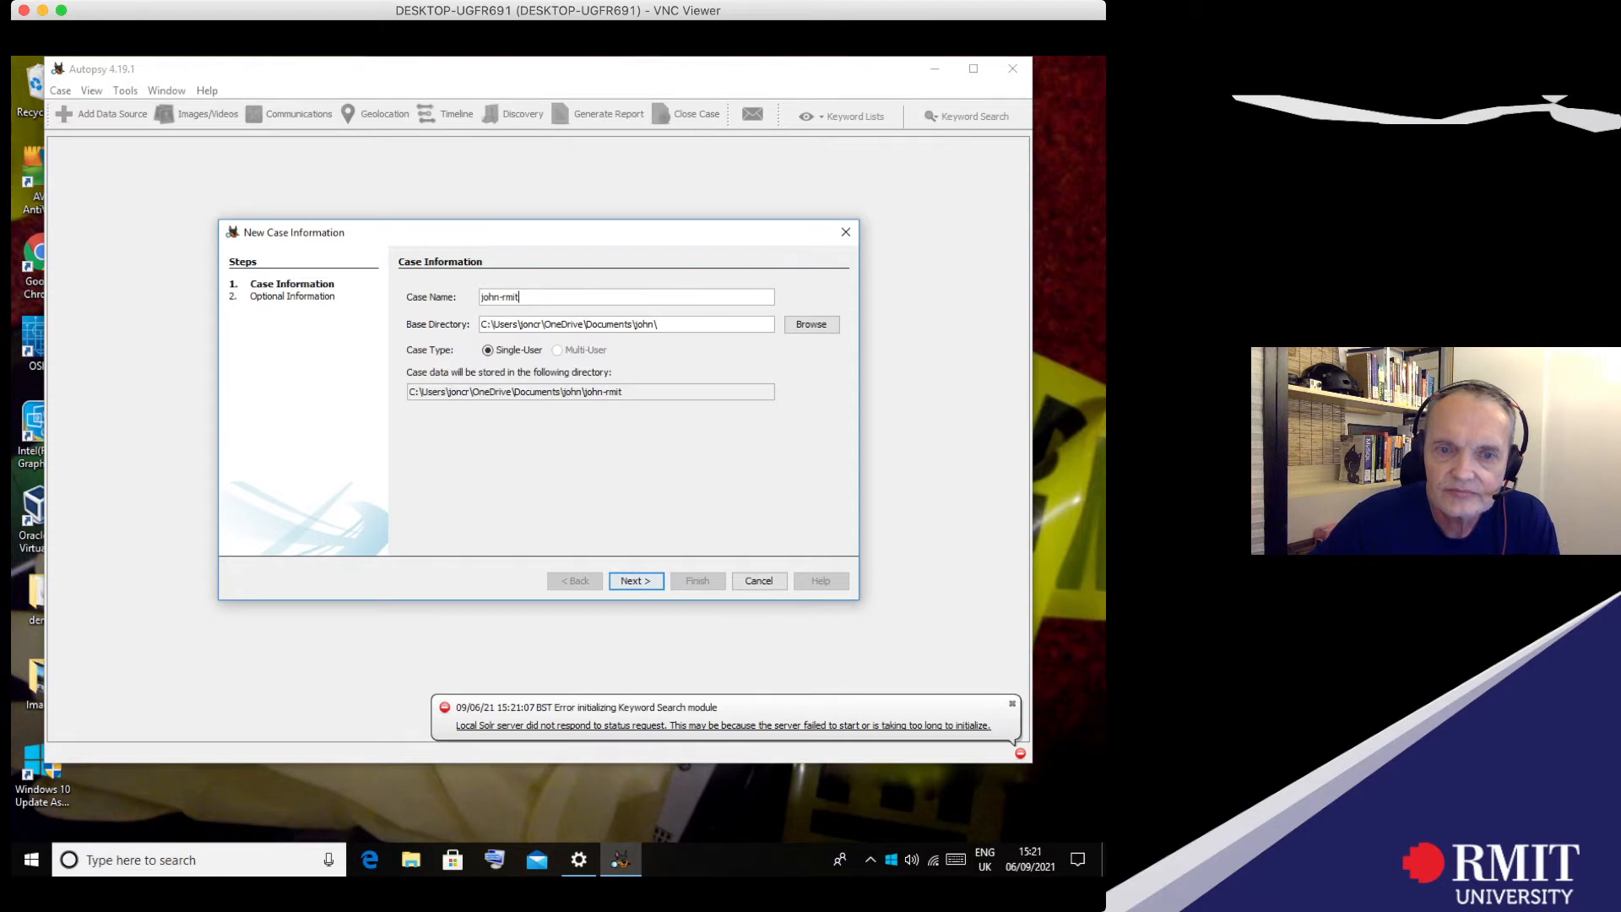
{"action": "left_click", "coordinate": [636, 581]}
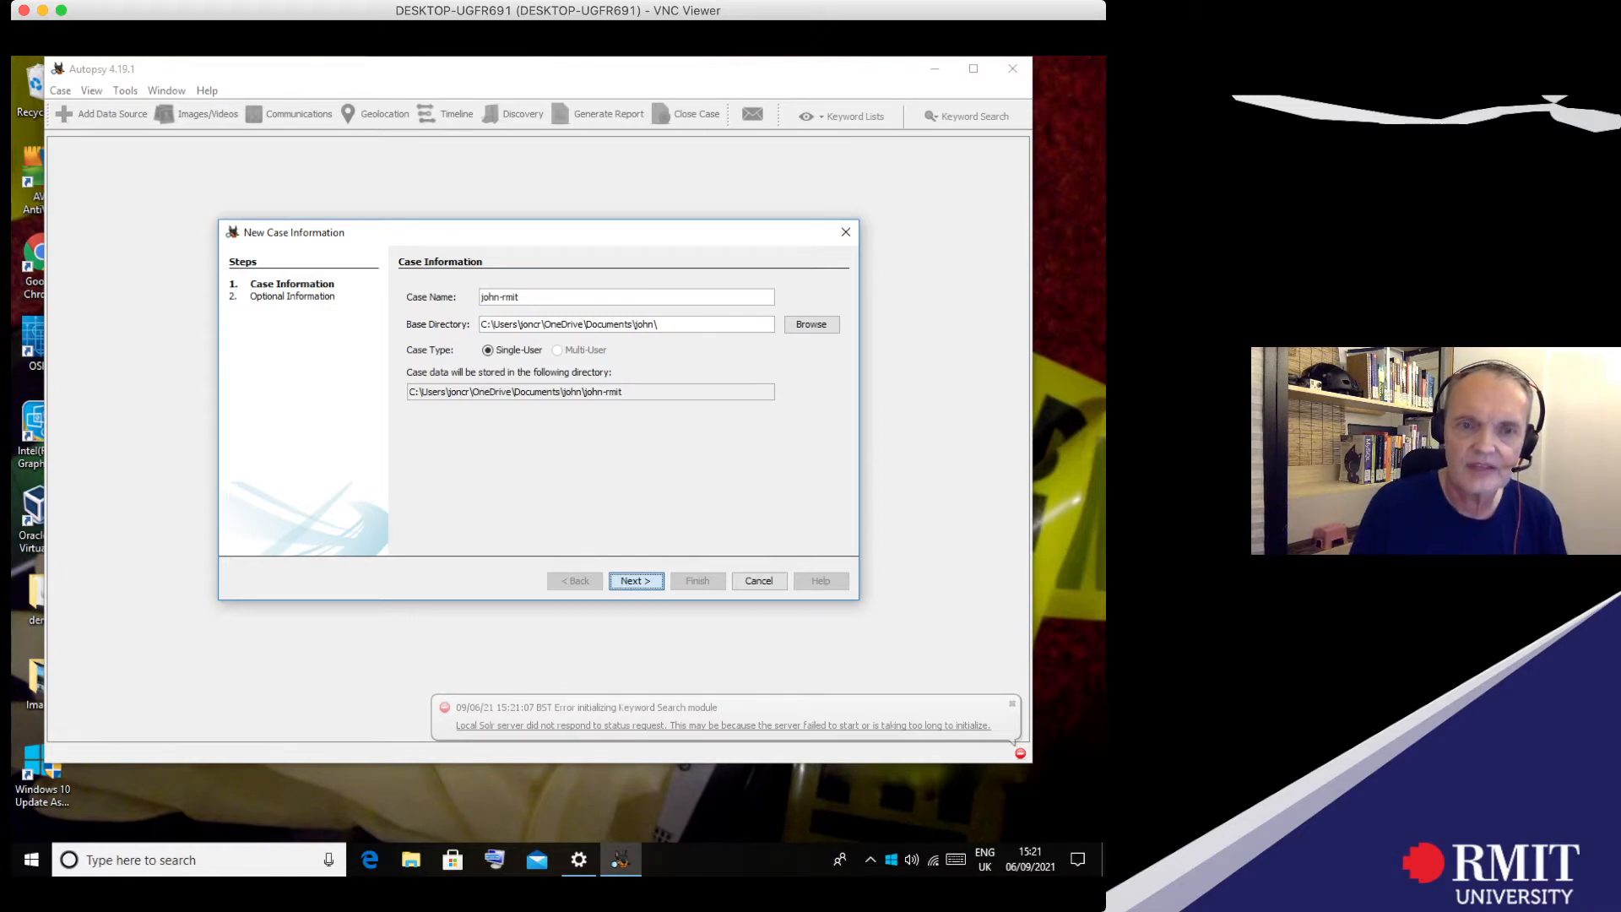
{"action": "key", "text": "Return"}
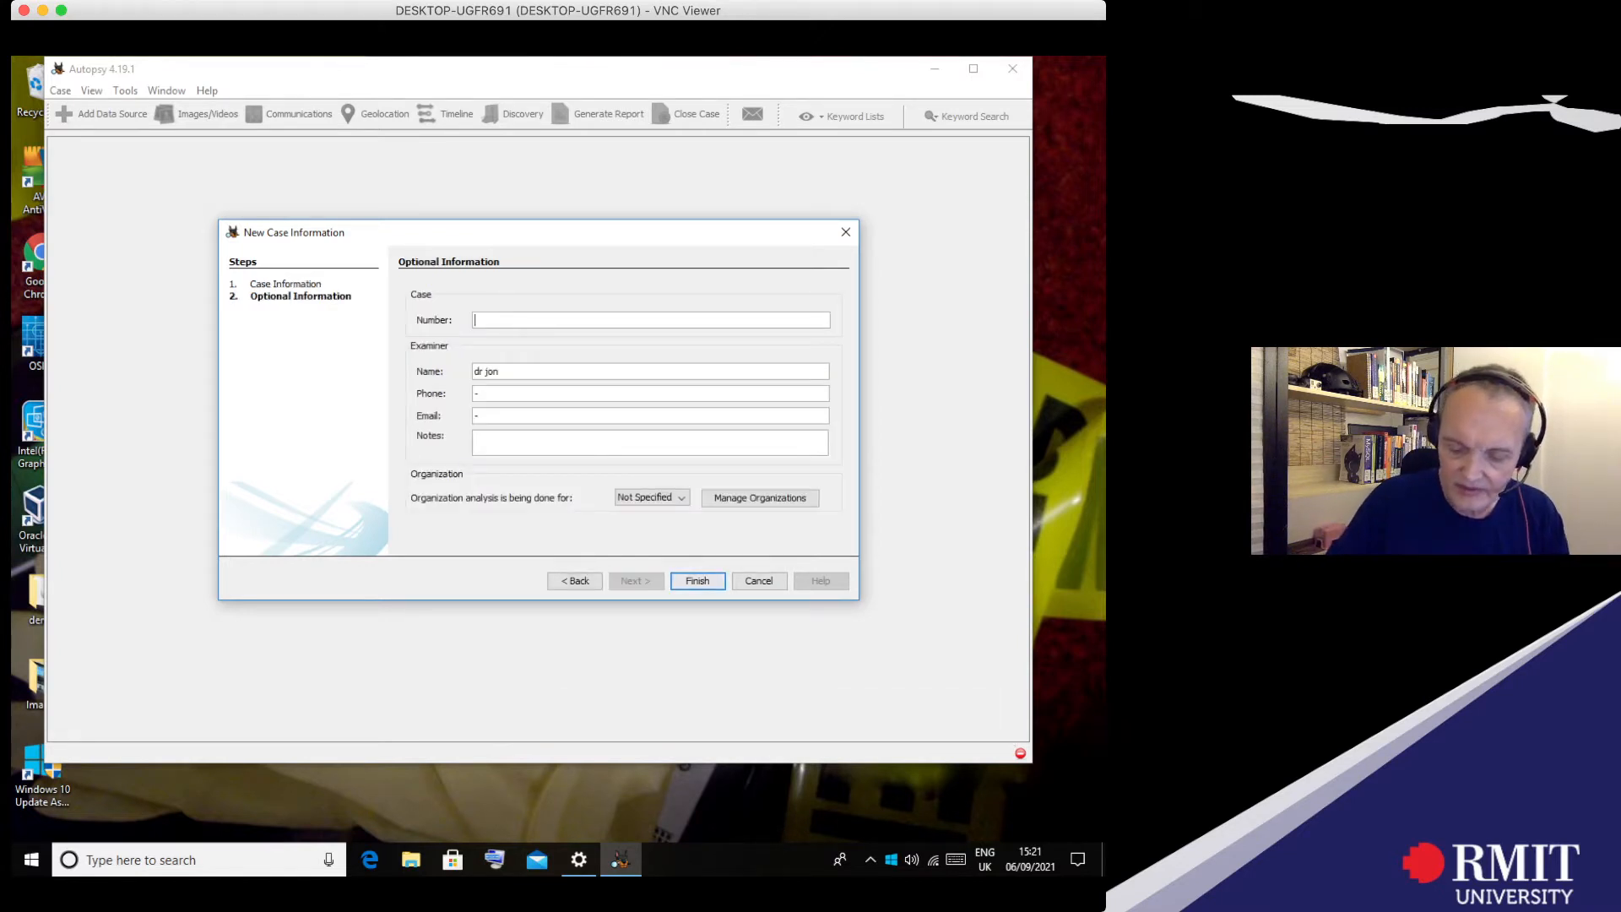
{"action": "type", "text": "01"}
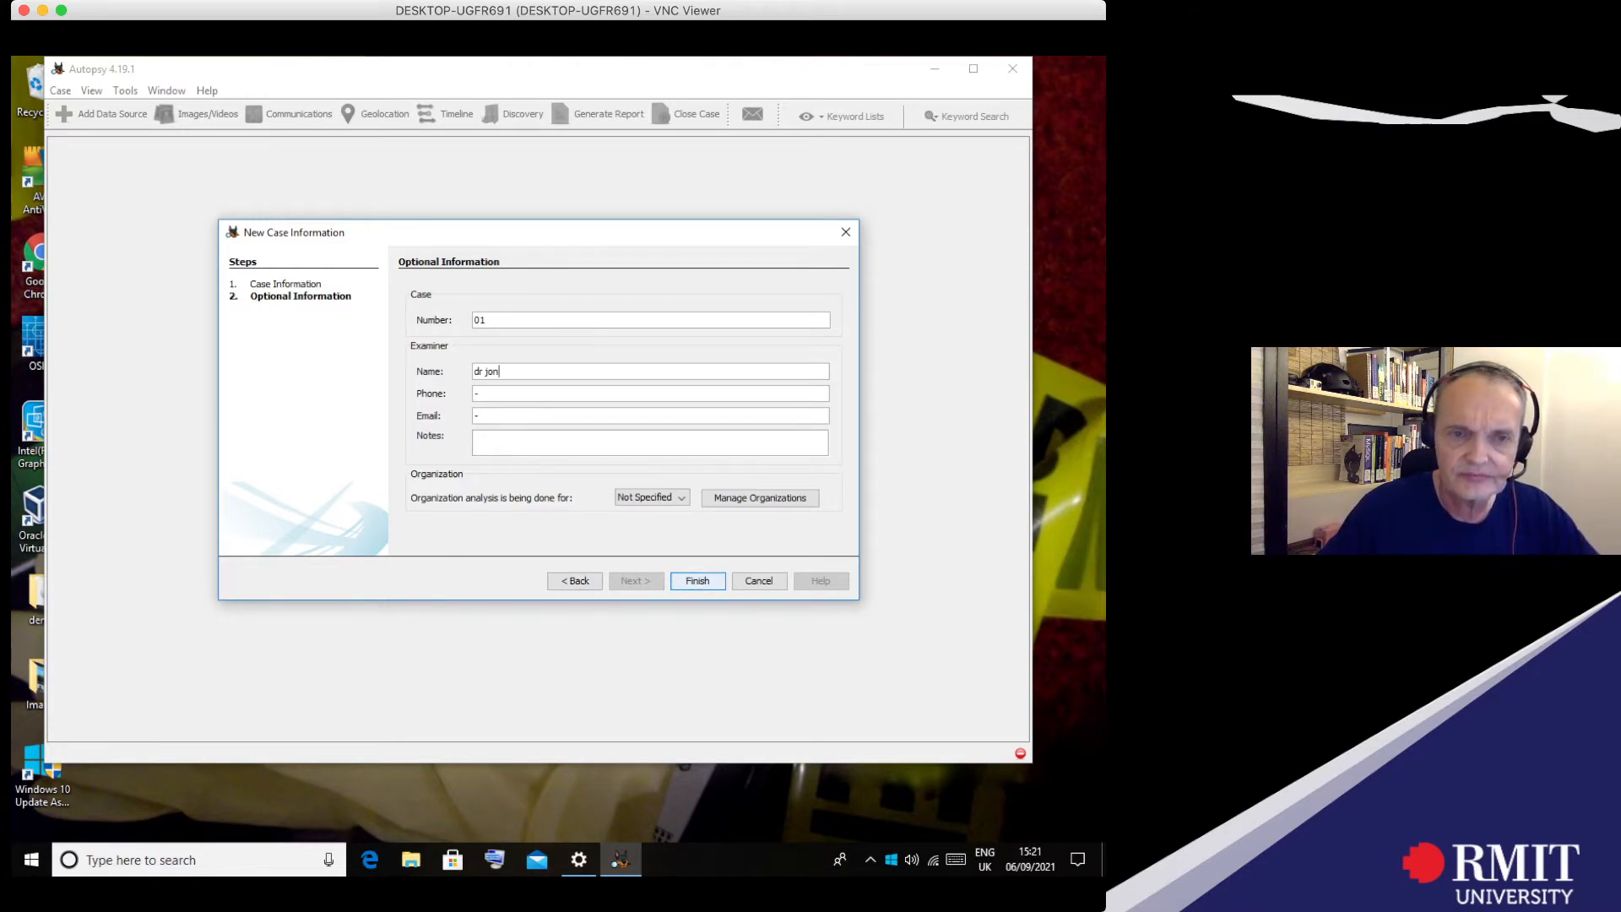
{"action": "key", "text": "Return"}
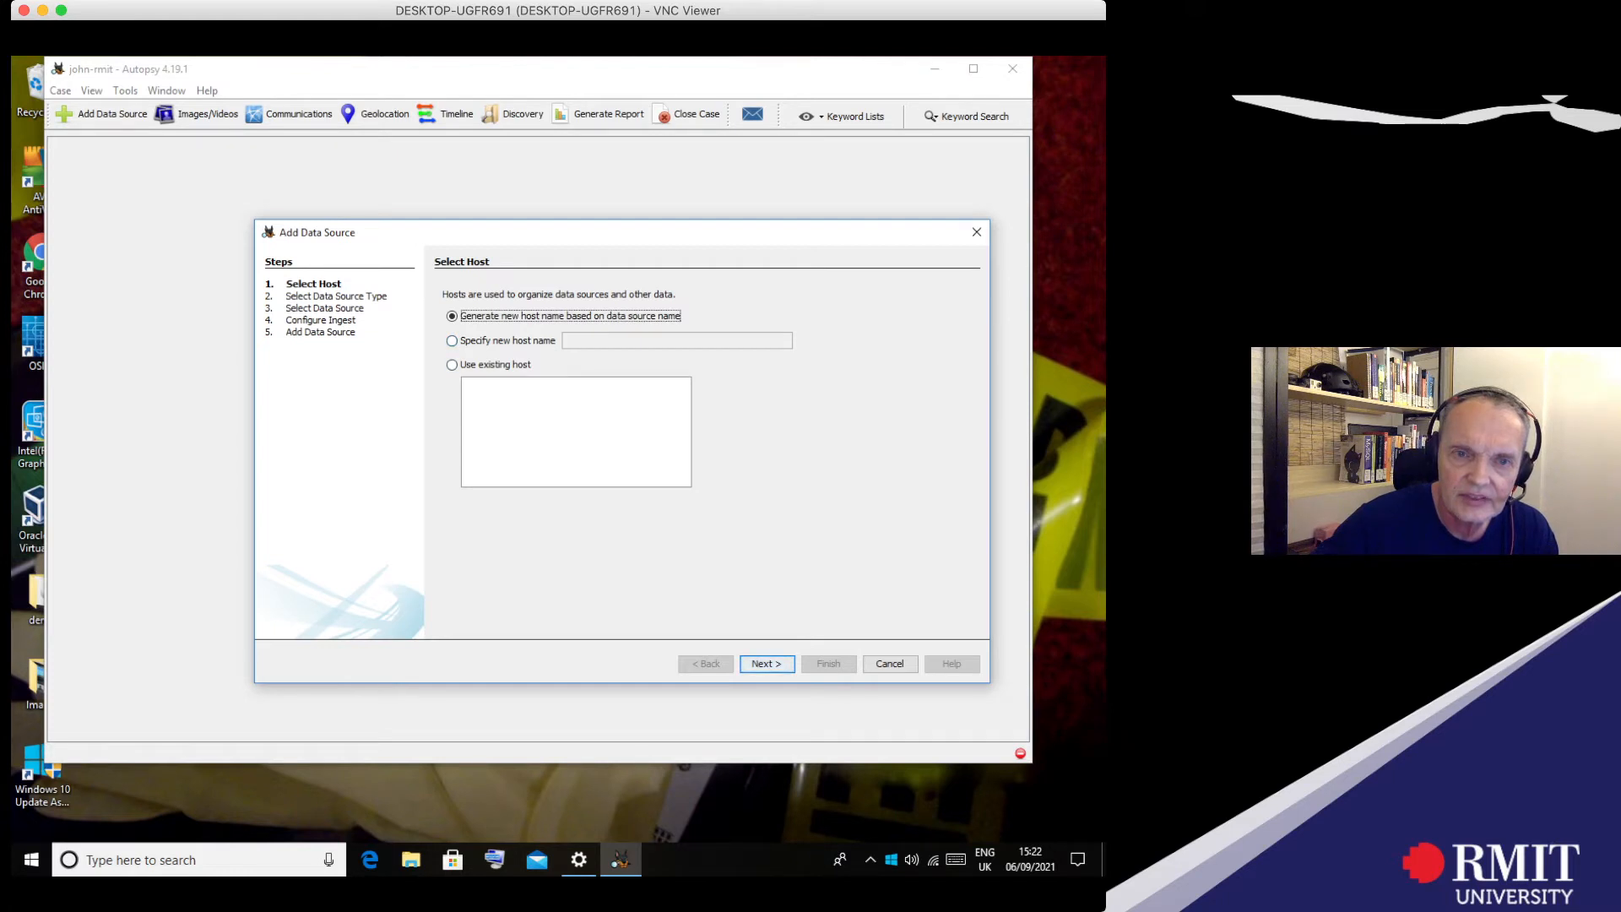
Step: Specify john1 as the new host name and accept Disk Image or VM File as the data source type
{"action": "left_click", "coordinate": [452, 341]}
{"action": "left_click", "coordinate": [608, 341]}
{"action": "type", "text": "j"}
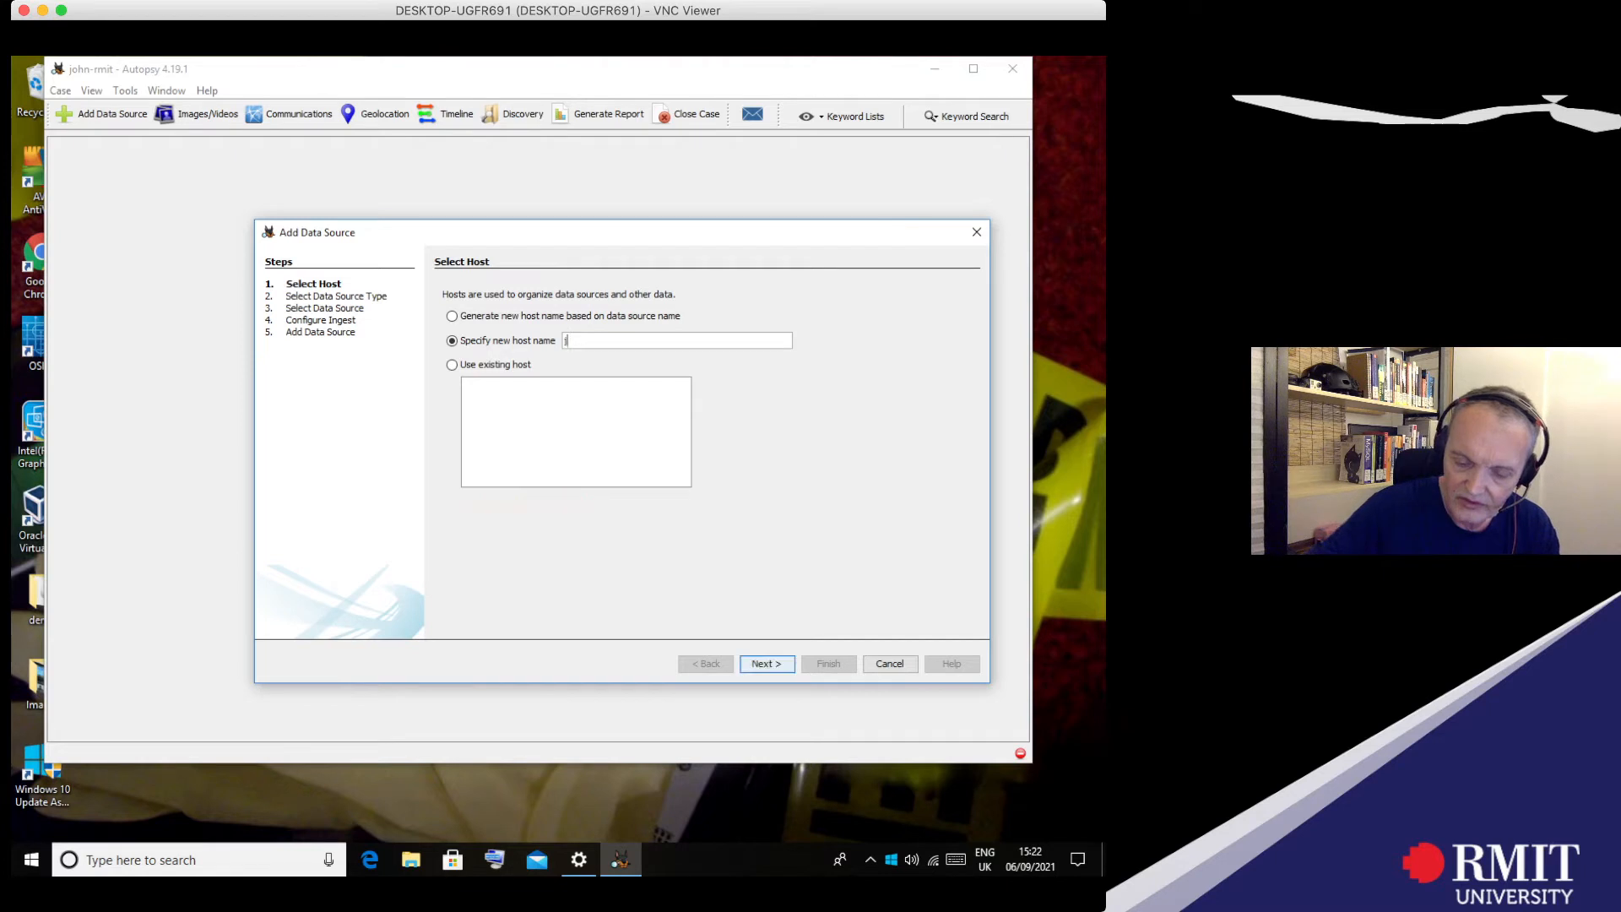
{"action": "type", "text": "ohn1"}
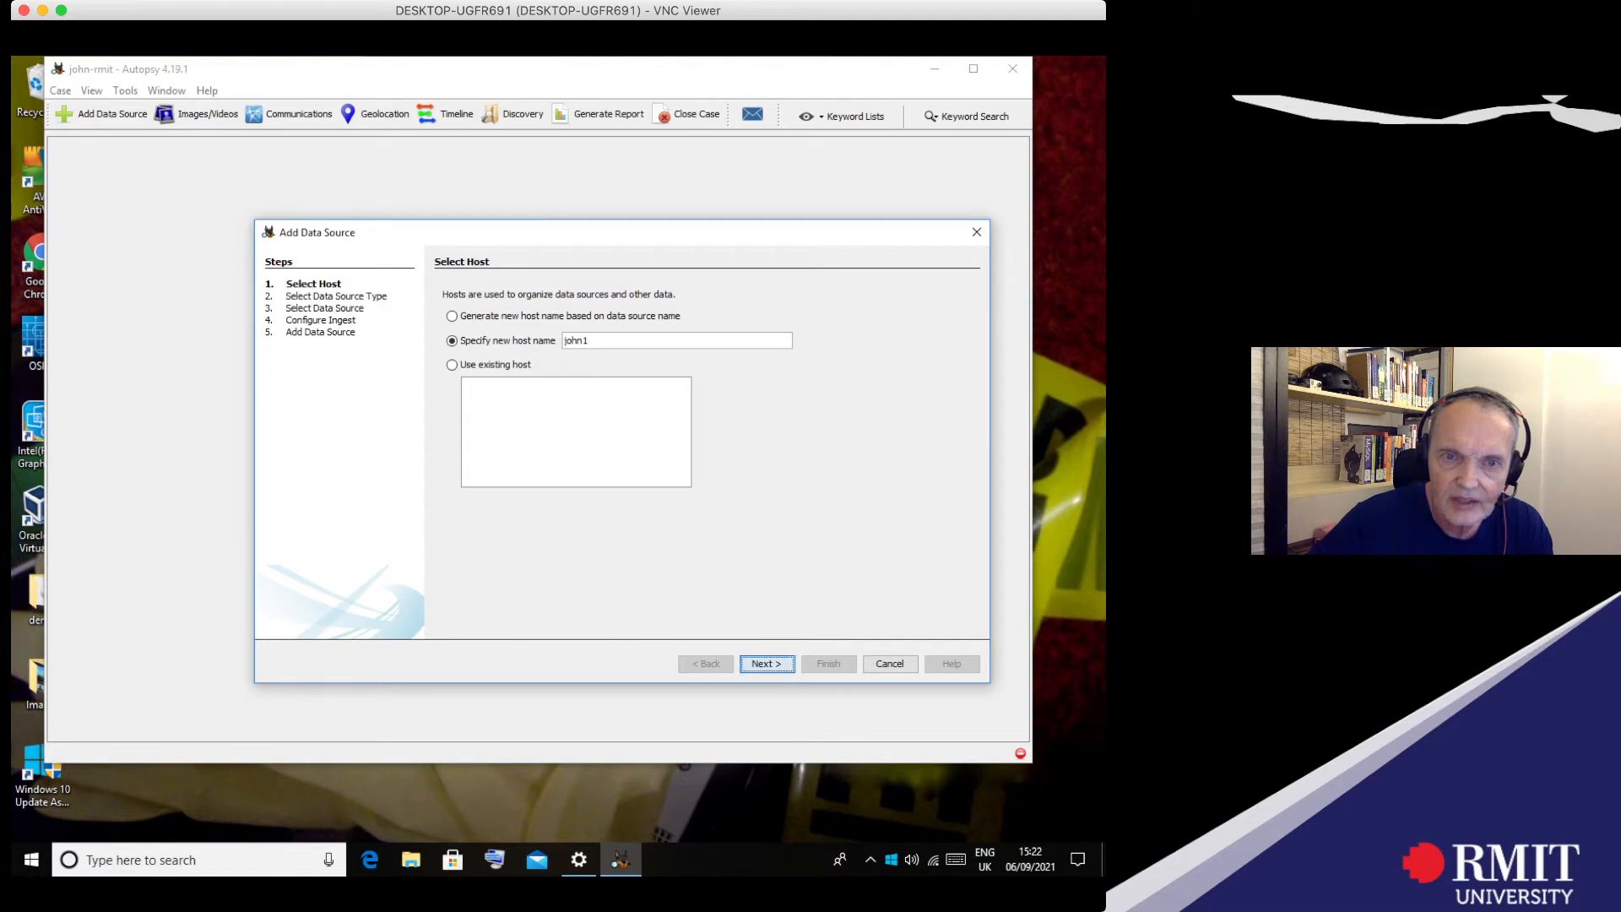
{"action": "left_click", "coordinate": [767, 663]}
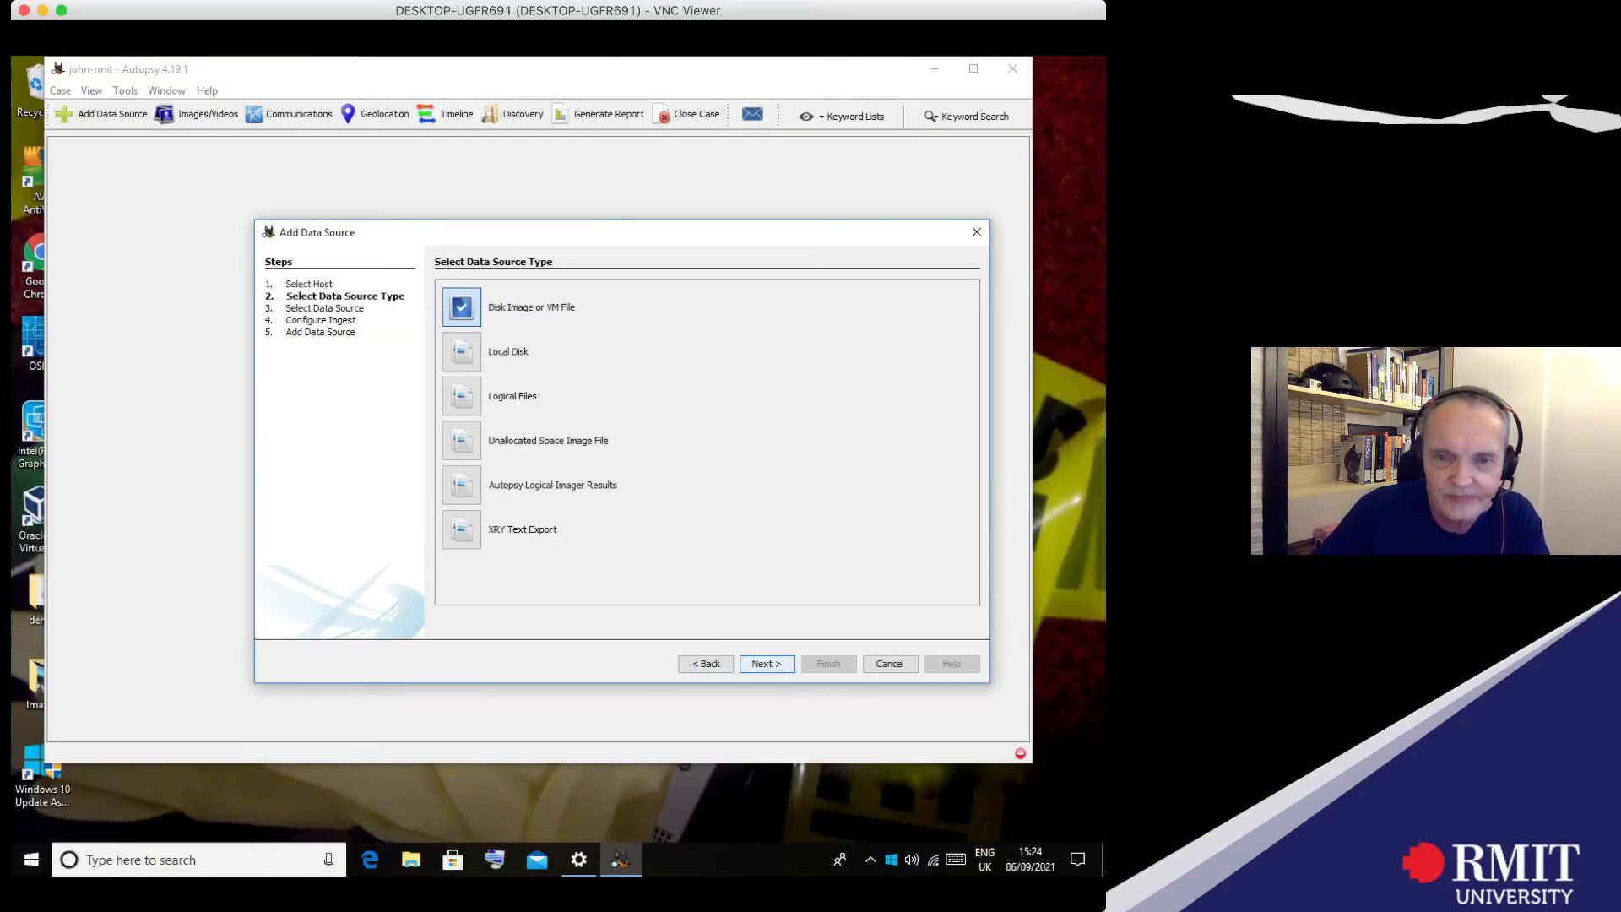
{"action": "key", "text": "Return"}
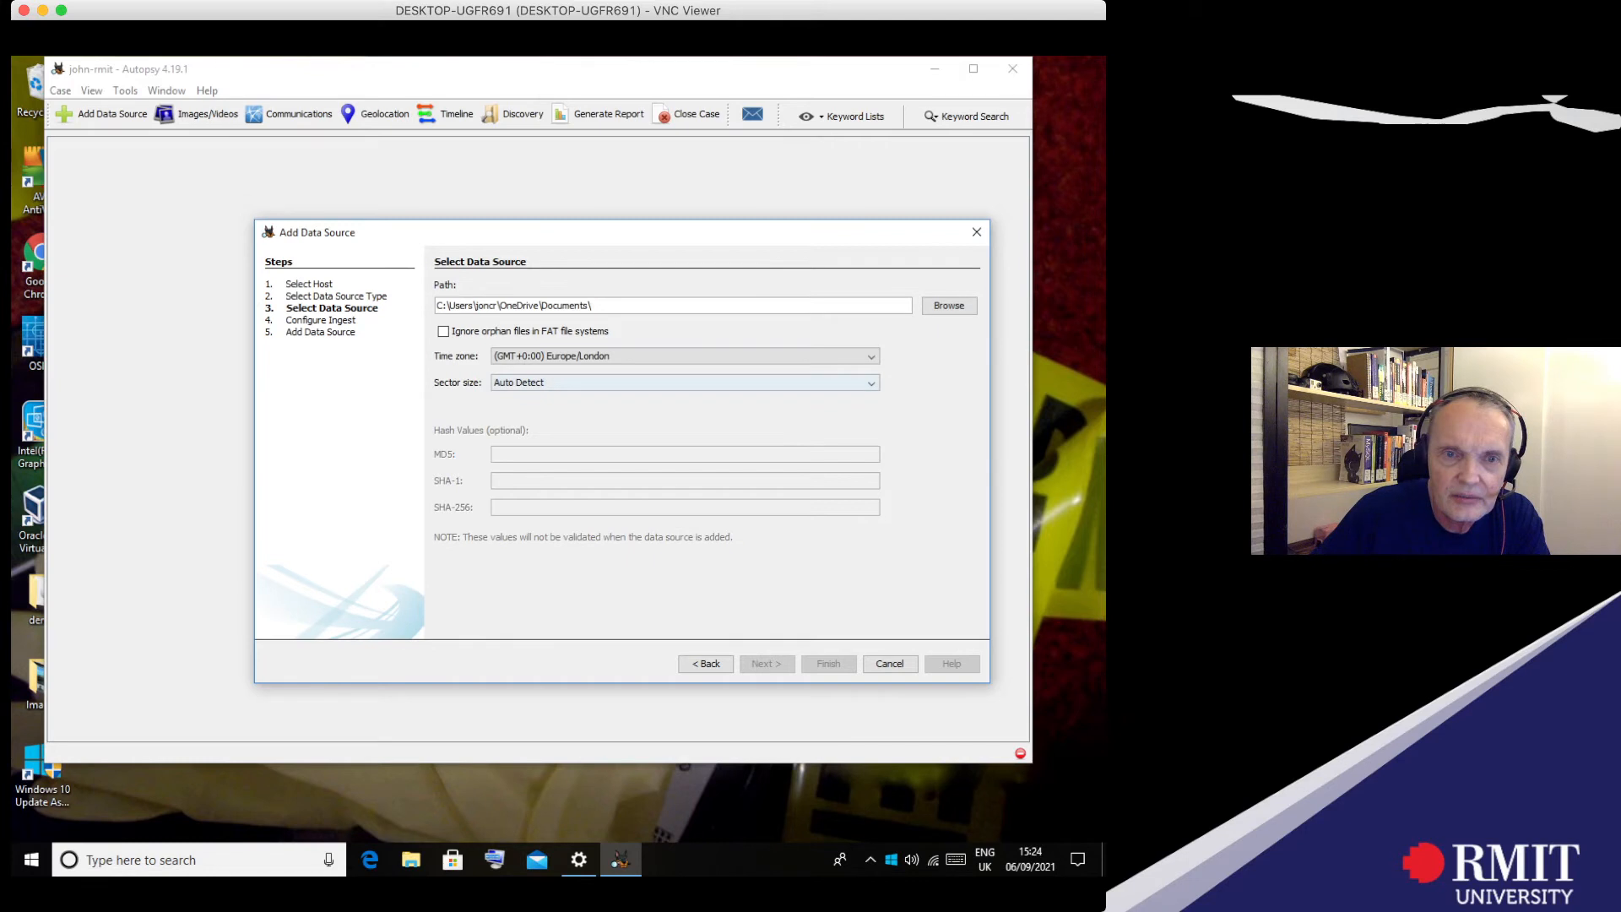
Step: Select usb.img from the Documents folder as the data source, with orphan files not ignored, and proceed to ingest configuration
{"action": "left_click", "coordinate": [443, 331]}
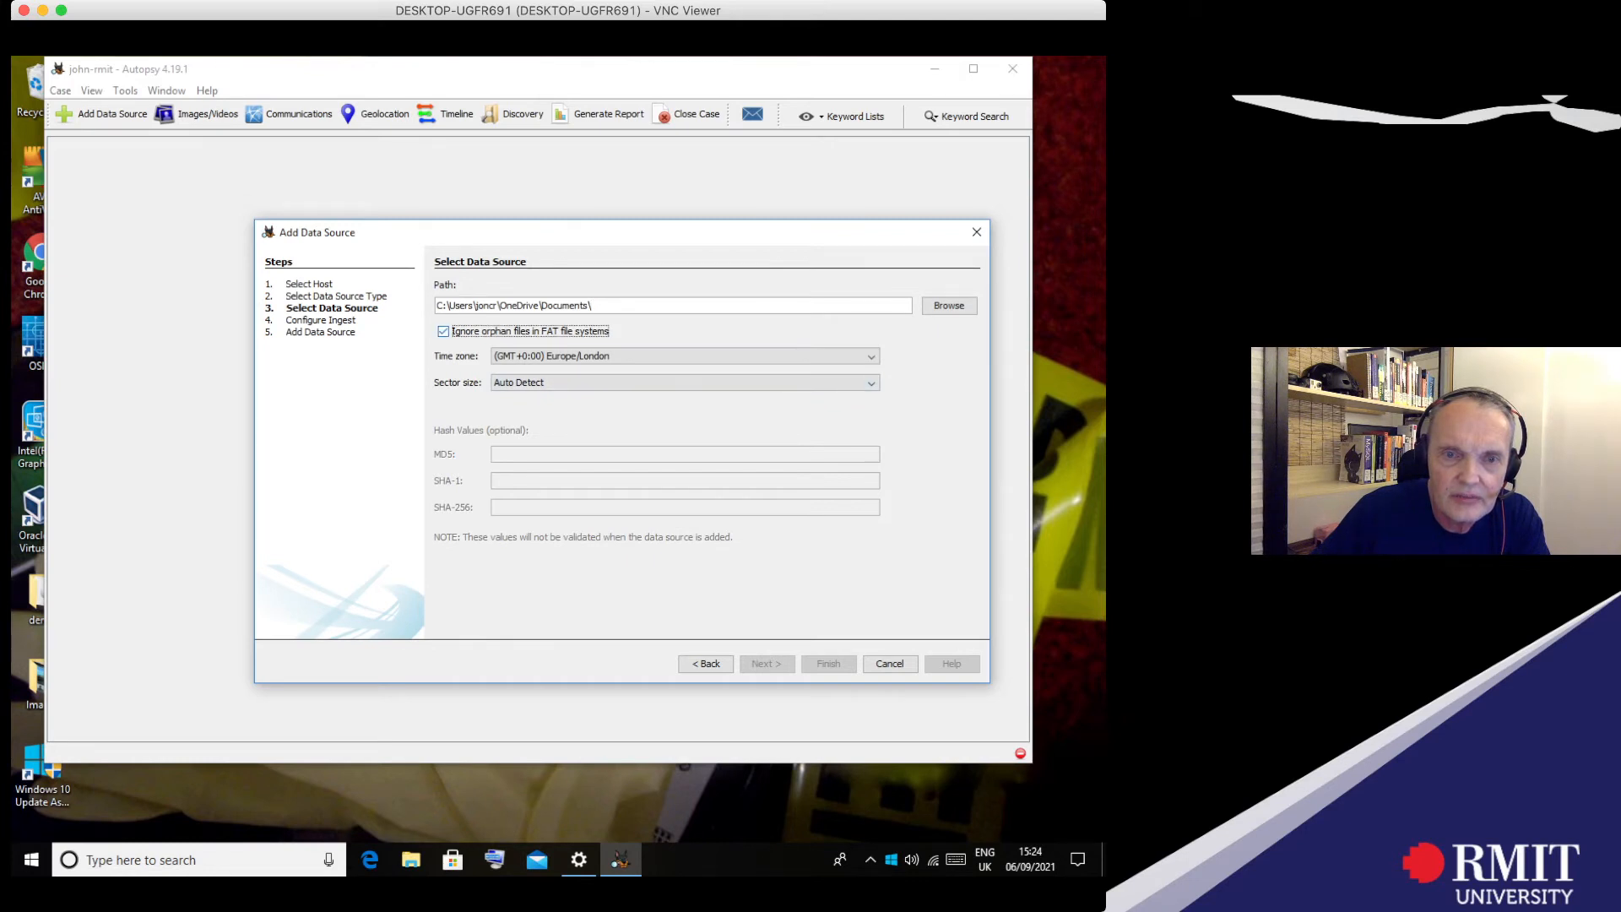
{"action": "left_click", "coordinate": [444, 331]}
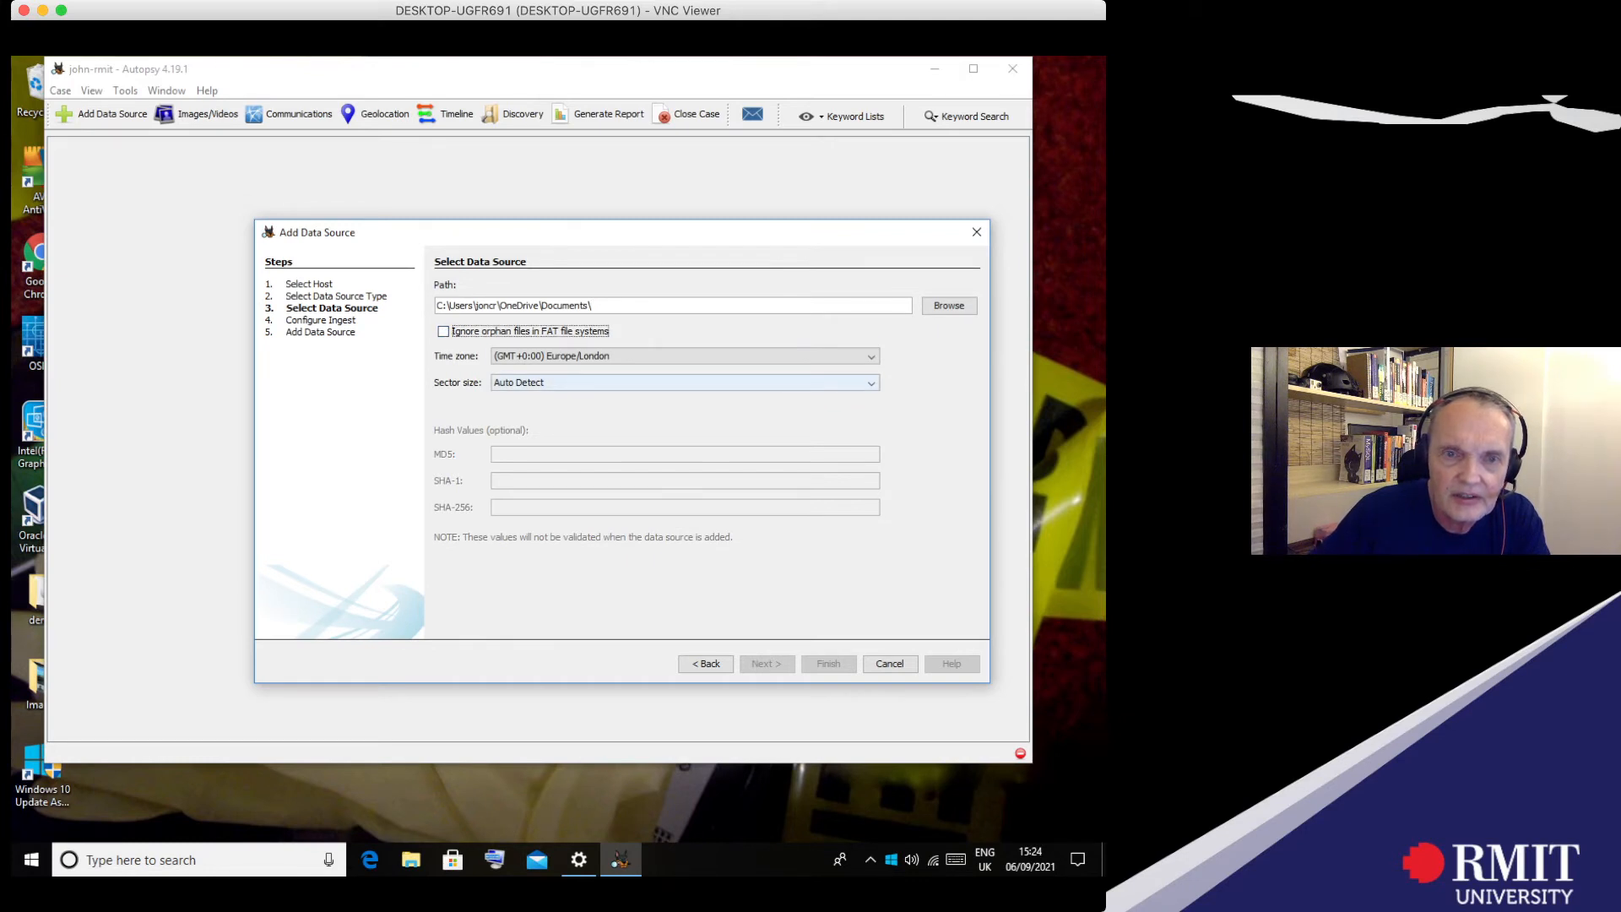
{"action": "left_click", "coordinate": [593, 306]}
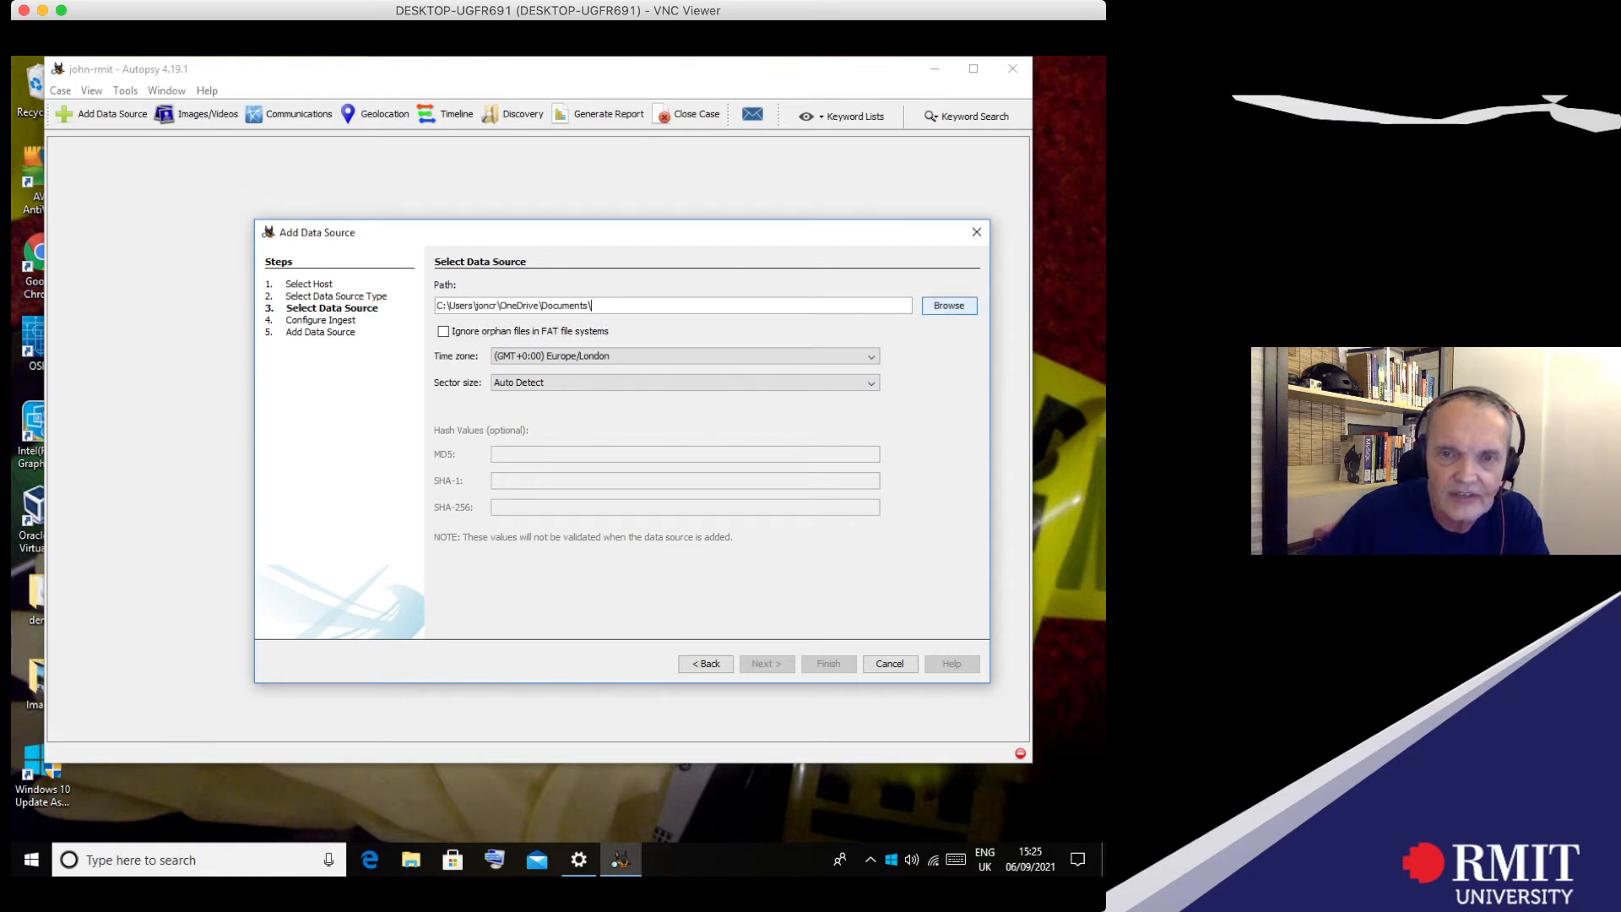
{"action": "left_click", "coordinate": [949, 305]}
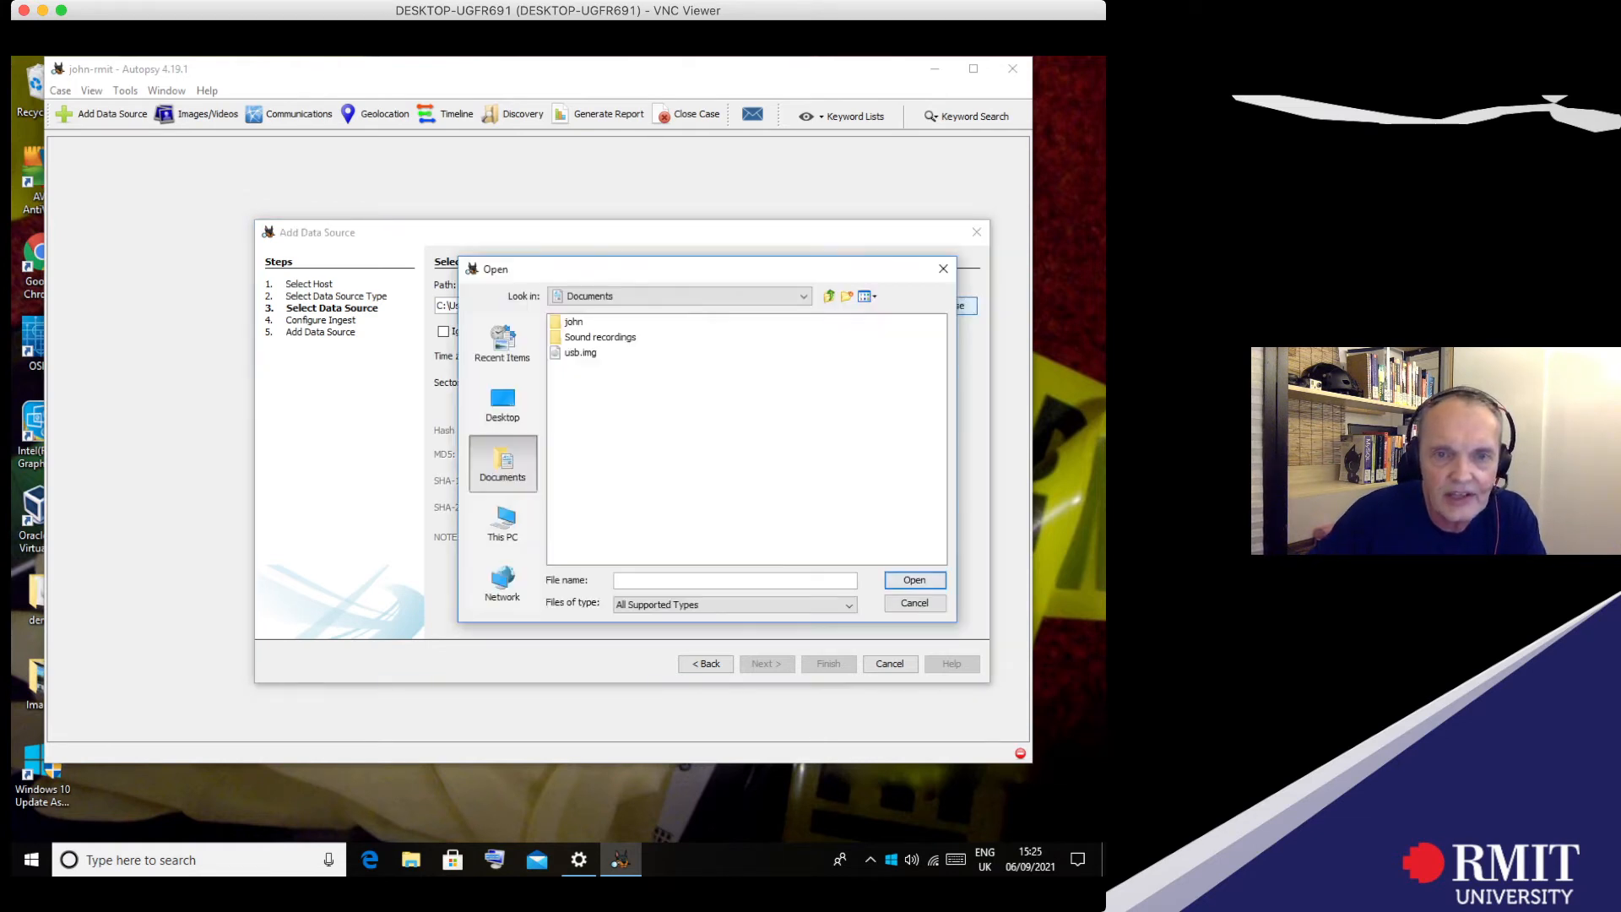
{"action": "left_click", "coordinate": [580, 352]}
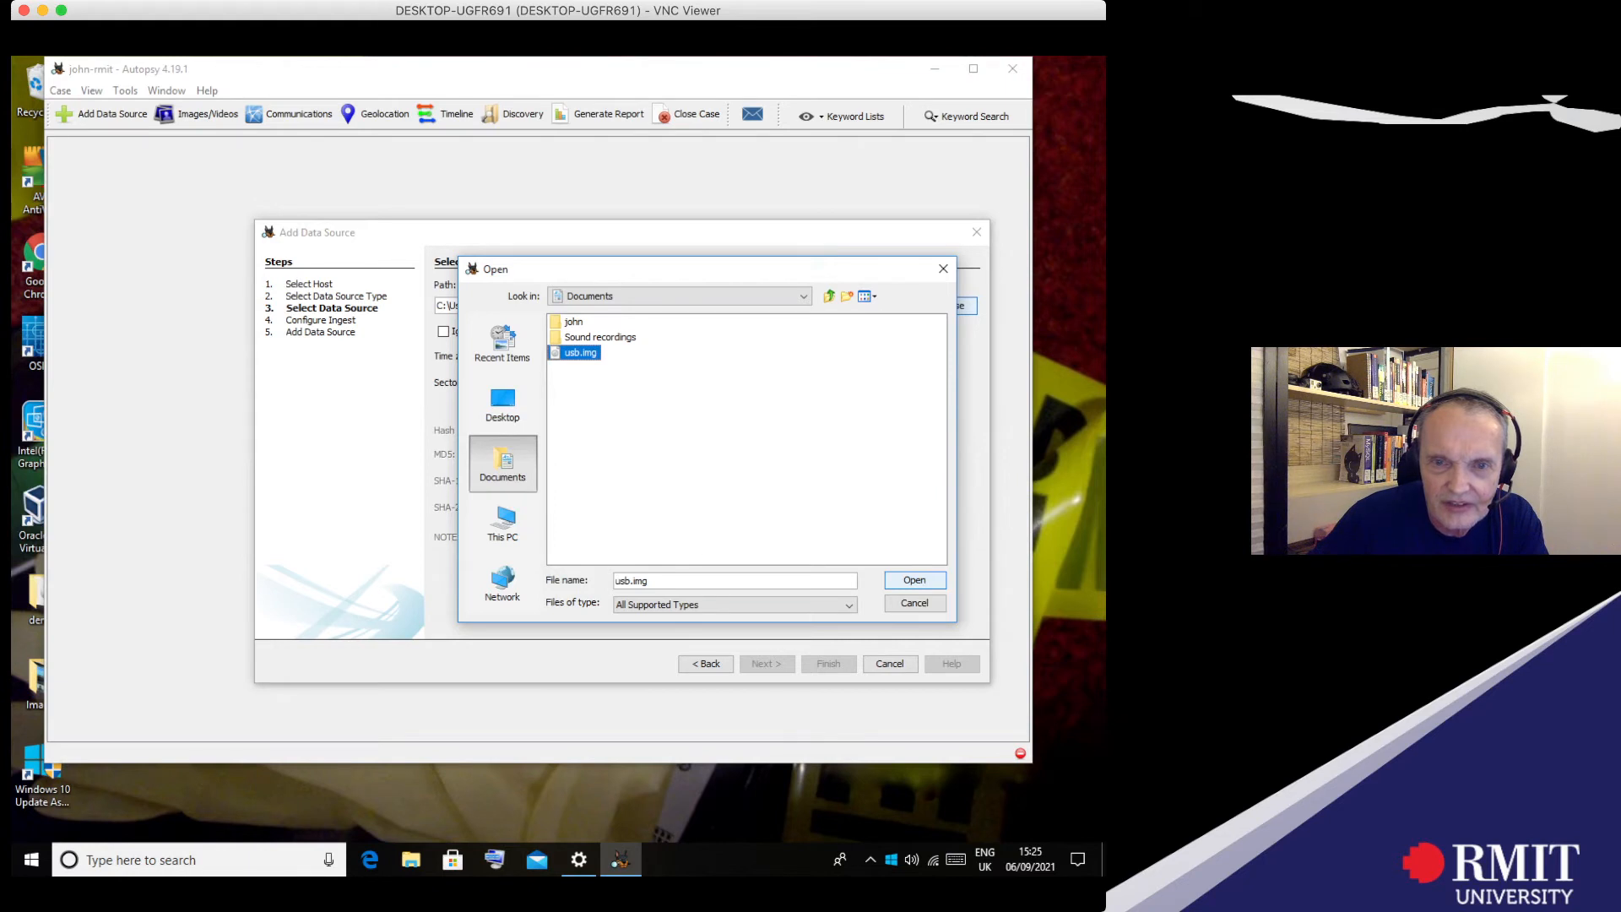
{"action": "left_click", "coordinate": [914, 579]}
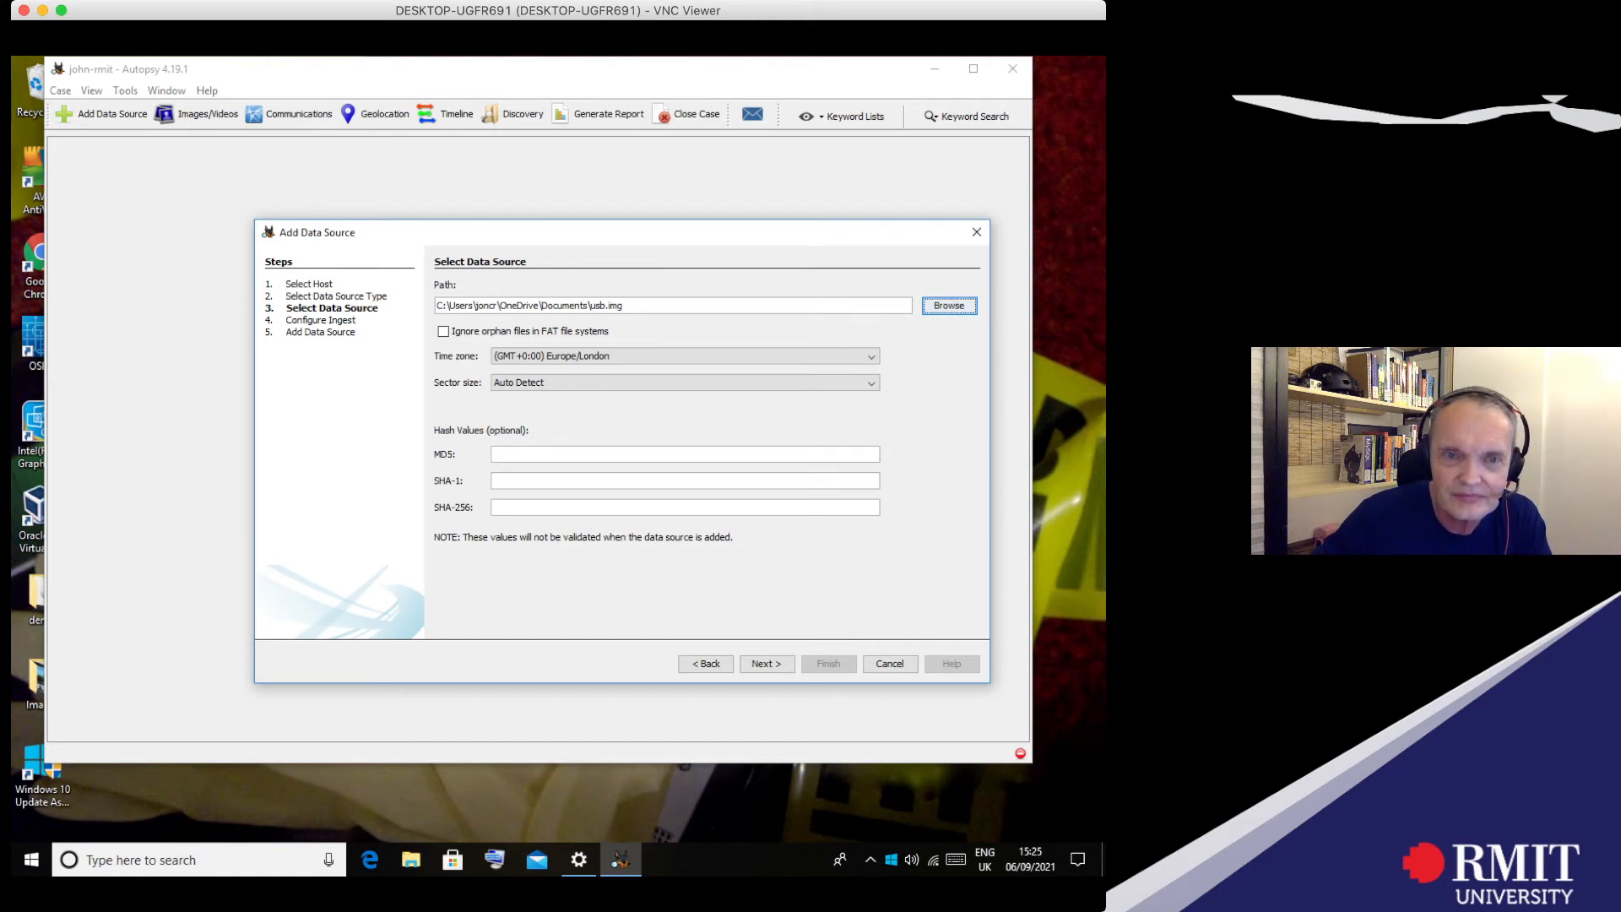
{"action": "key", "text": "Tab"}
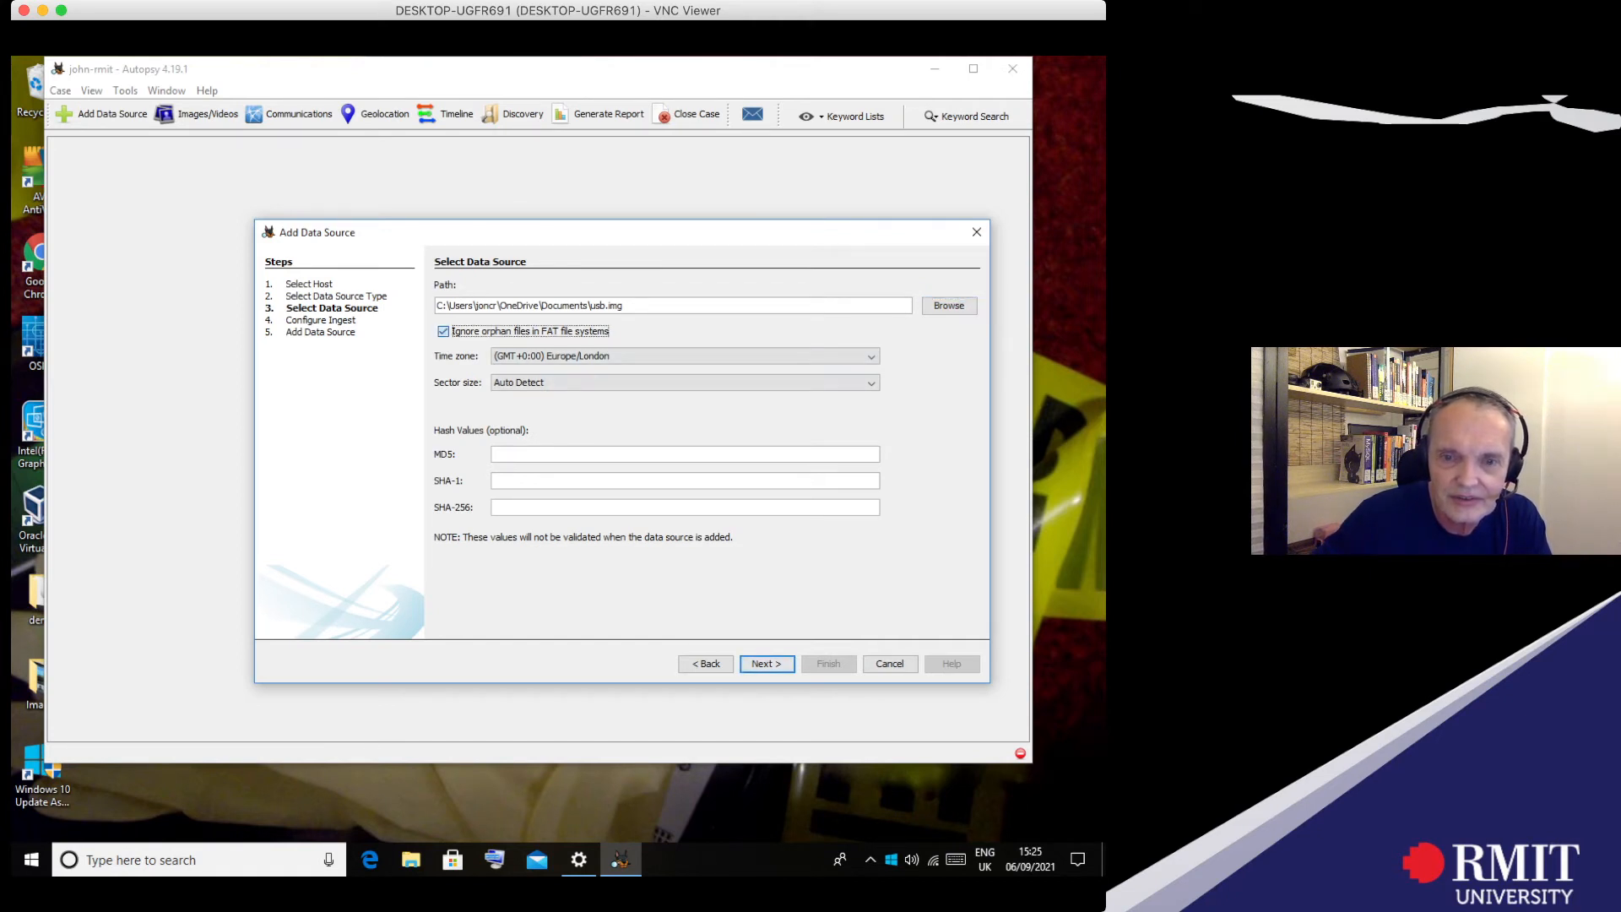
{"action": "left_click", "coordinate": [767, 664]}
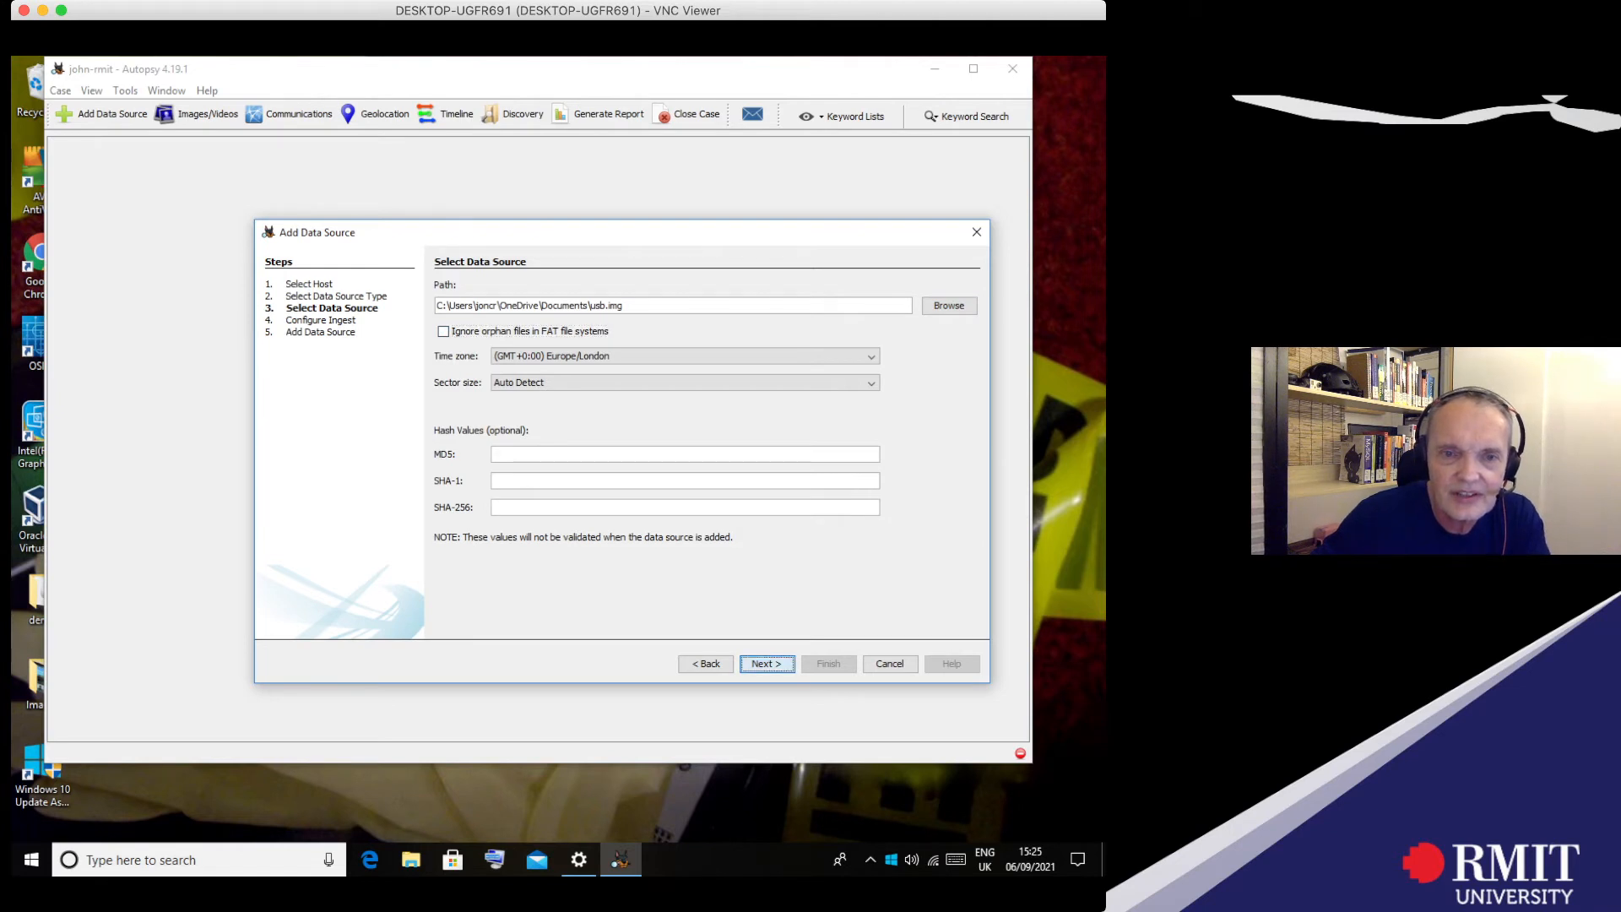
Step: Exclude the Android Analyzer and iOS Analyzer (iLEAPP) modules from the ingest and review the remaining module selection
{"action": "scroll", "coordinate": [541, 447], "scroll_direction": "down", "scroll_amount": 3}
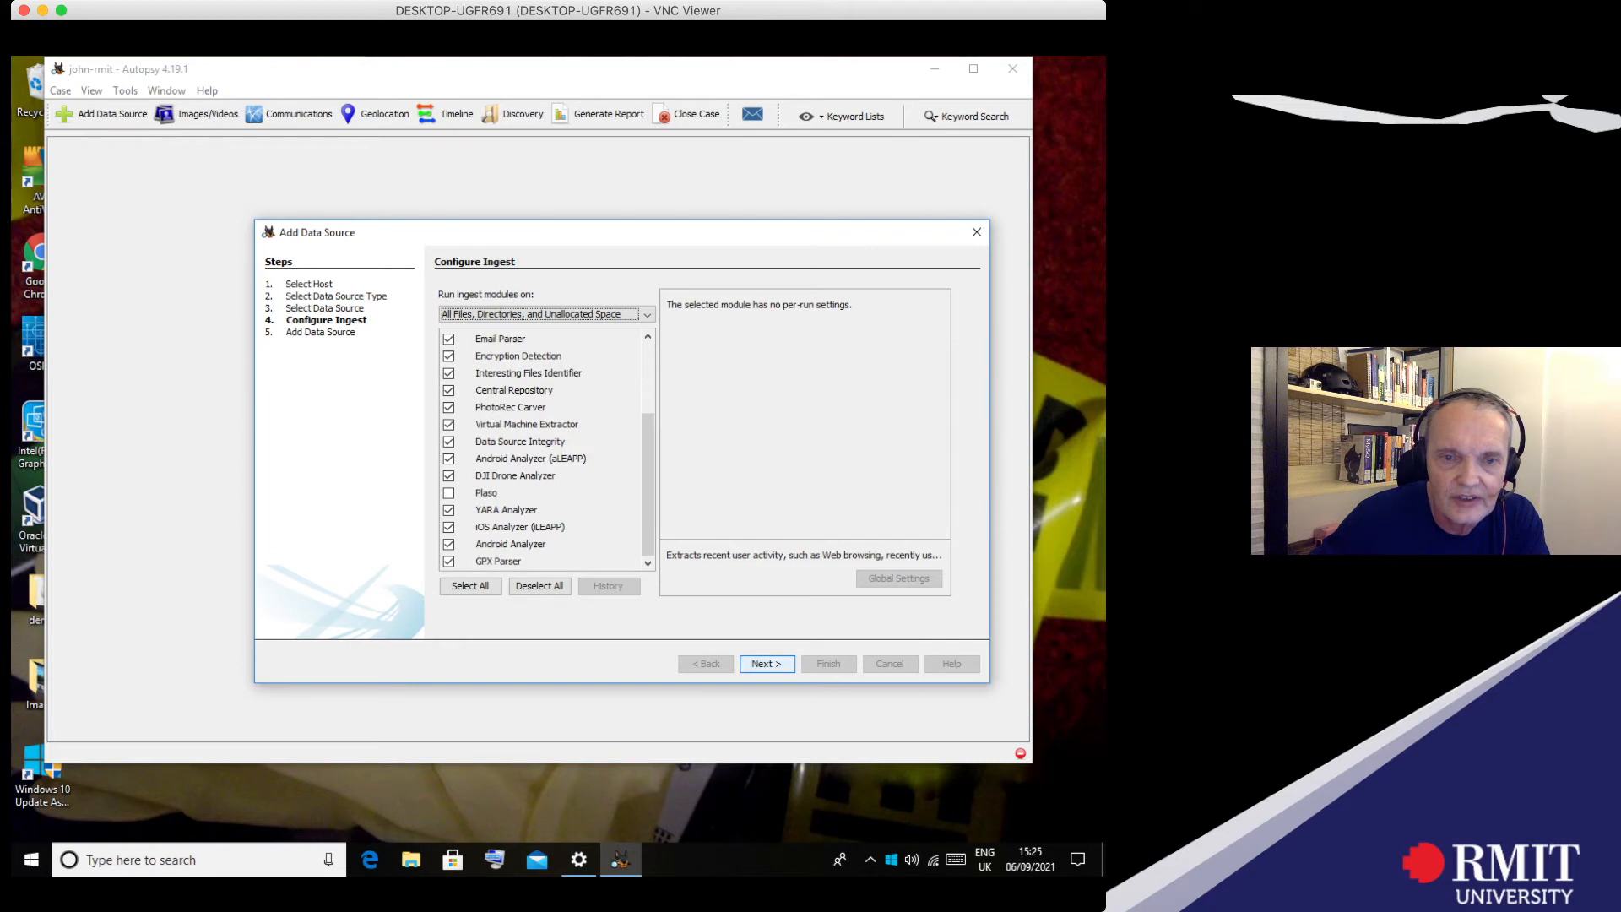
{"action": "left_click", "coordinate": [448, 544]}
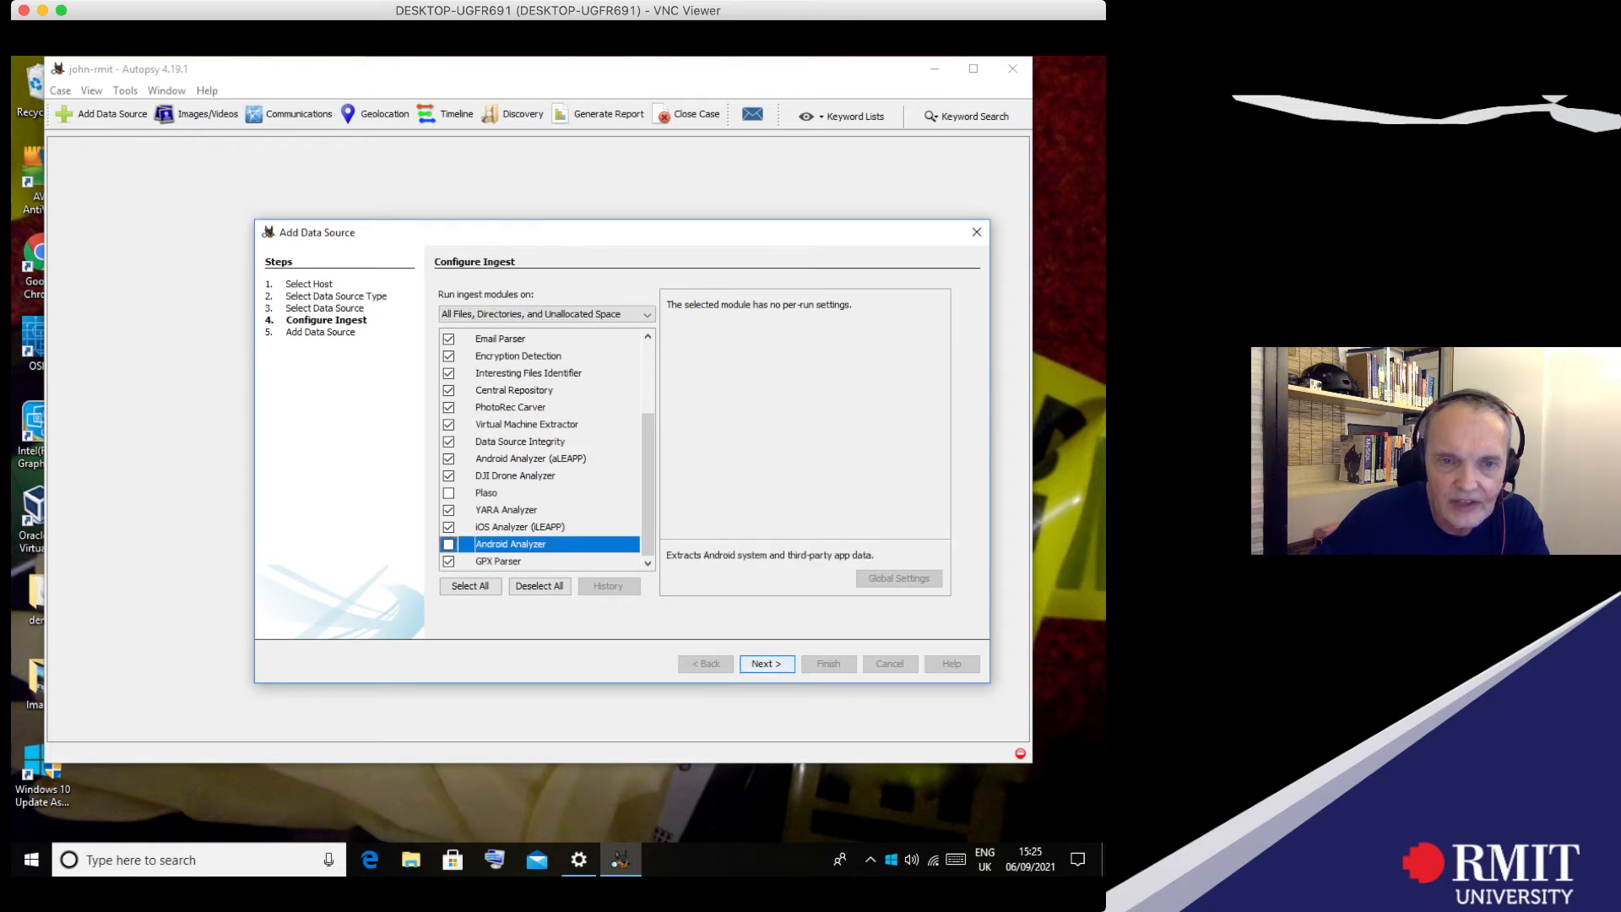
{"action": "left_click", "coordinate": [448, 526]}
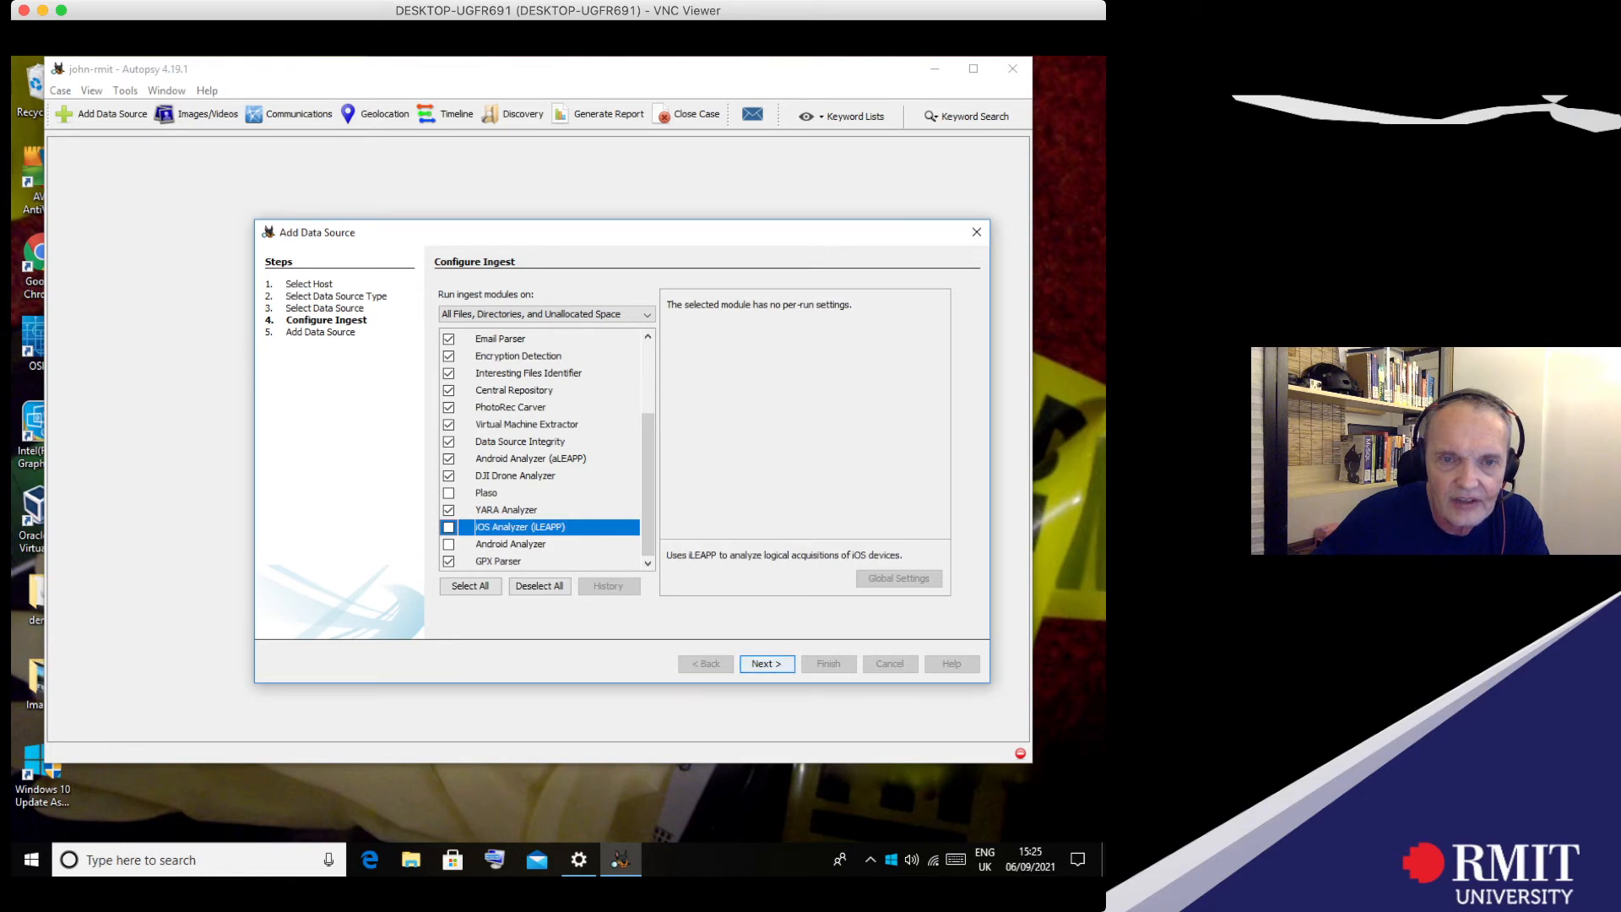
{"action": "scroll", "coordinate": [541, 448], "scroll_direction": "up", "scroll_amount": 4}
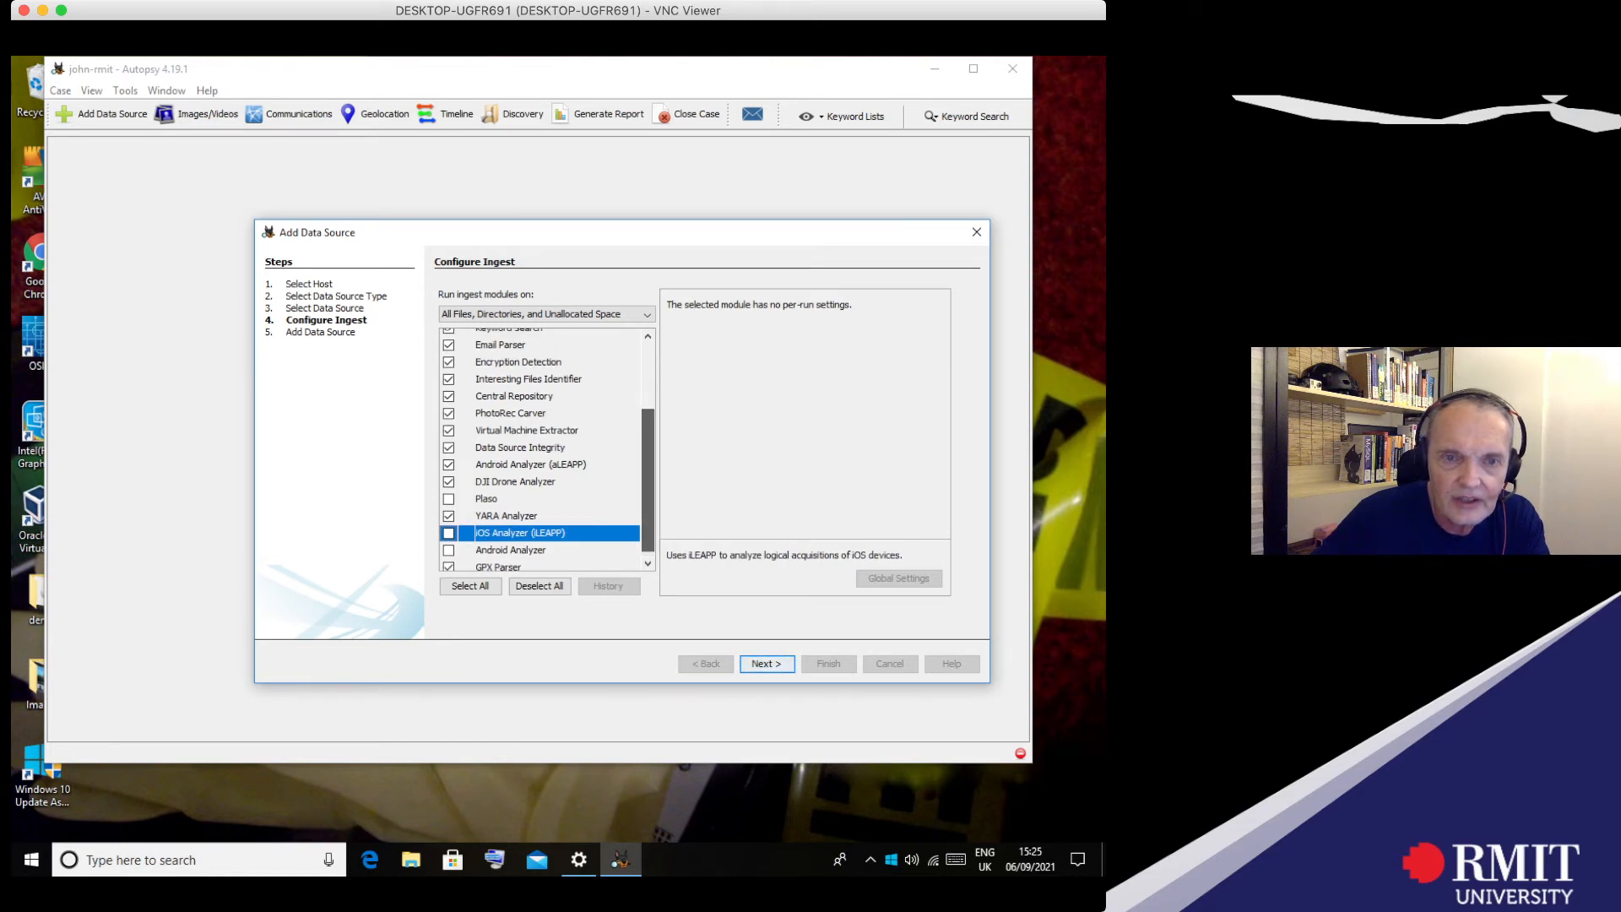
{"action": "scroll", "coordinate": [540, 448], "scroll_direction": "up", "scroll_amount": 3}
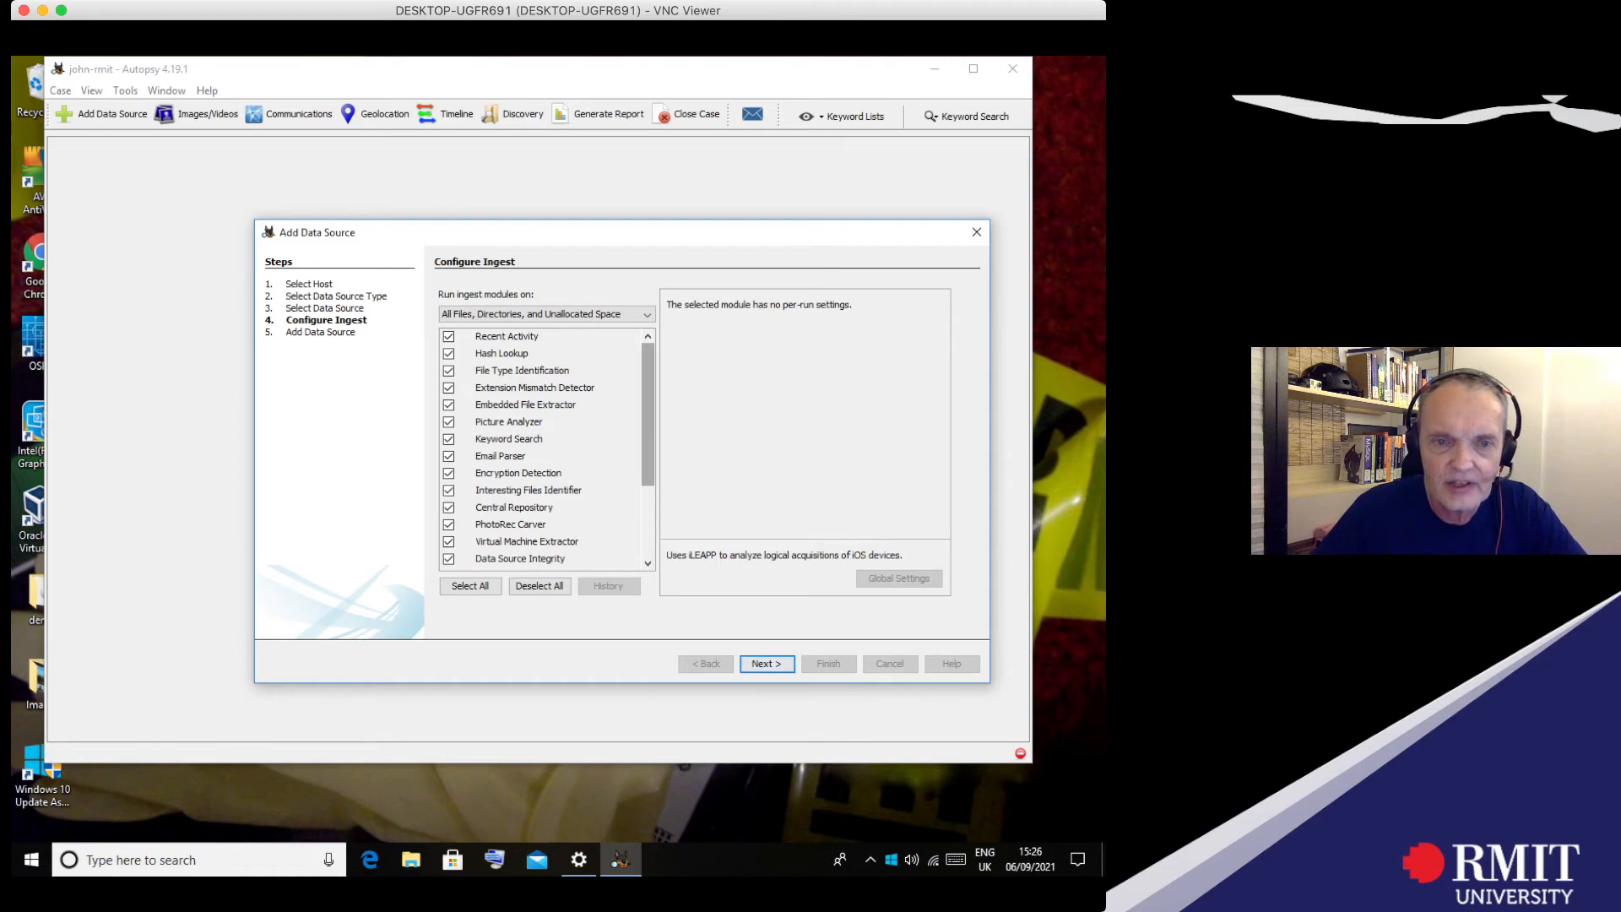
{"action": "left_click_drag", "start_coordinate": [648, 413], "coordinate": [648, 459]}
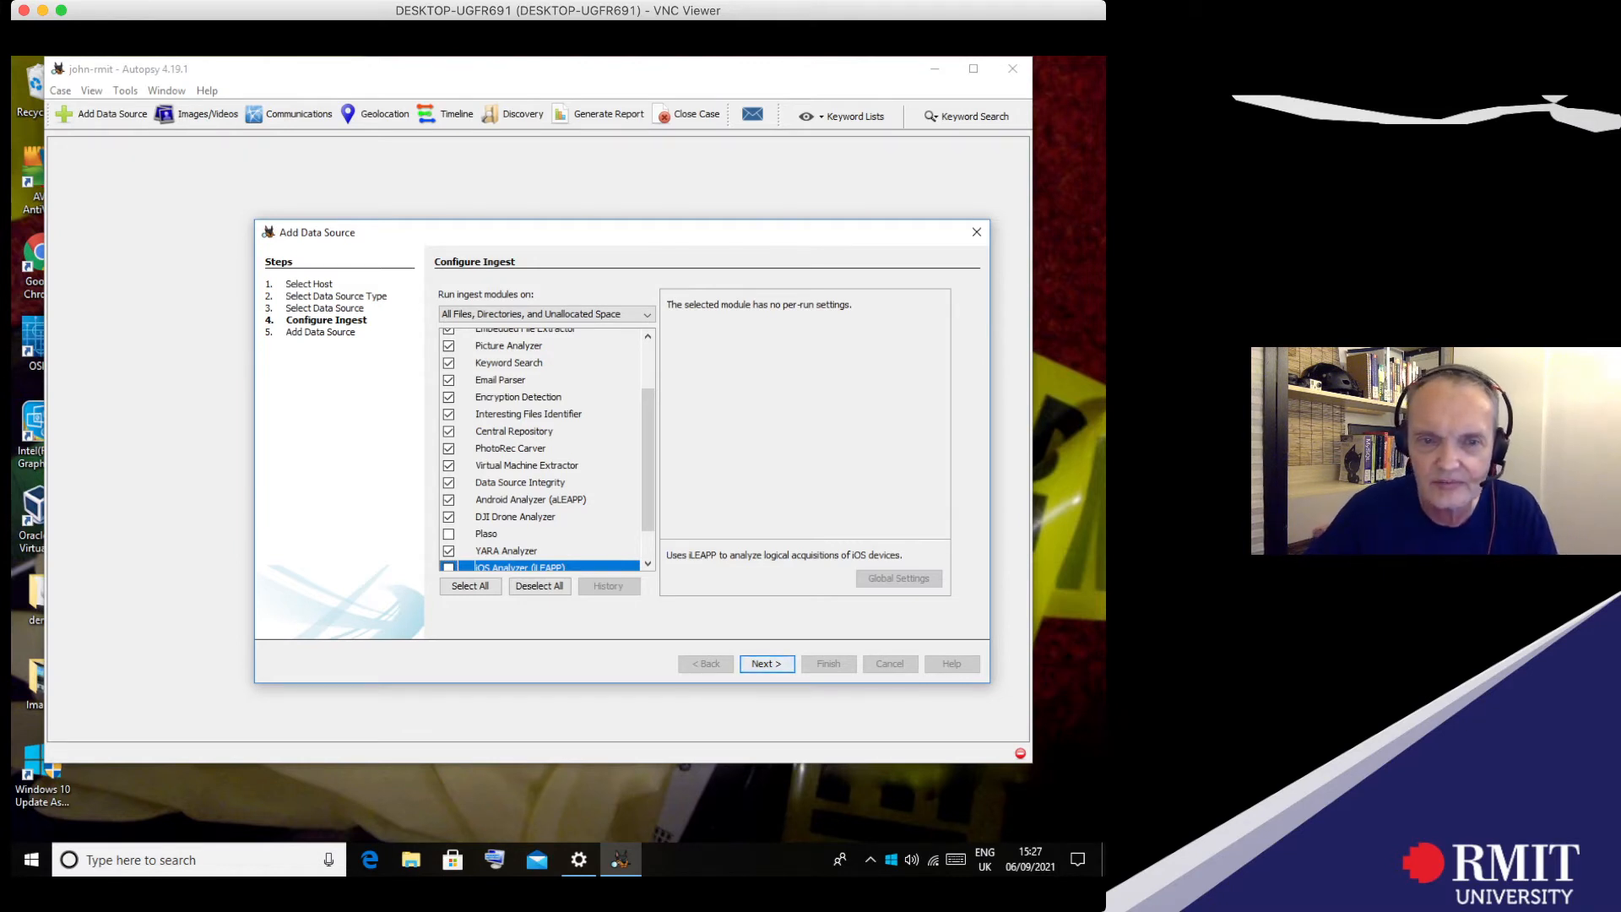
Step: Add the usb.img data source with the chosen ingest modules, dismiss the startup error and close the wizard
{"action": "scroll", "coordinate": [541, 448], "scroll_direction": "down", "scroll_amount": 2}
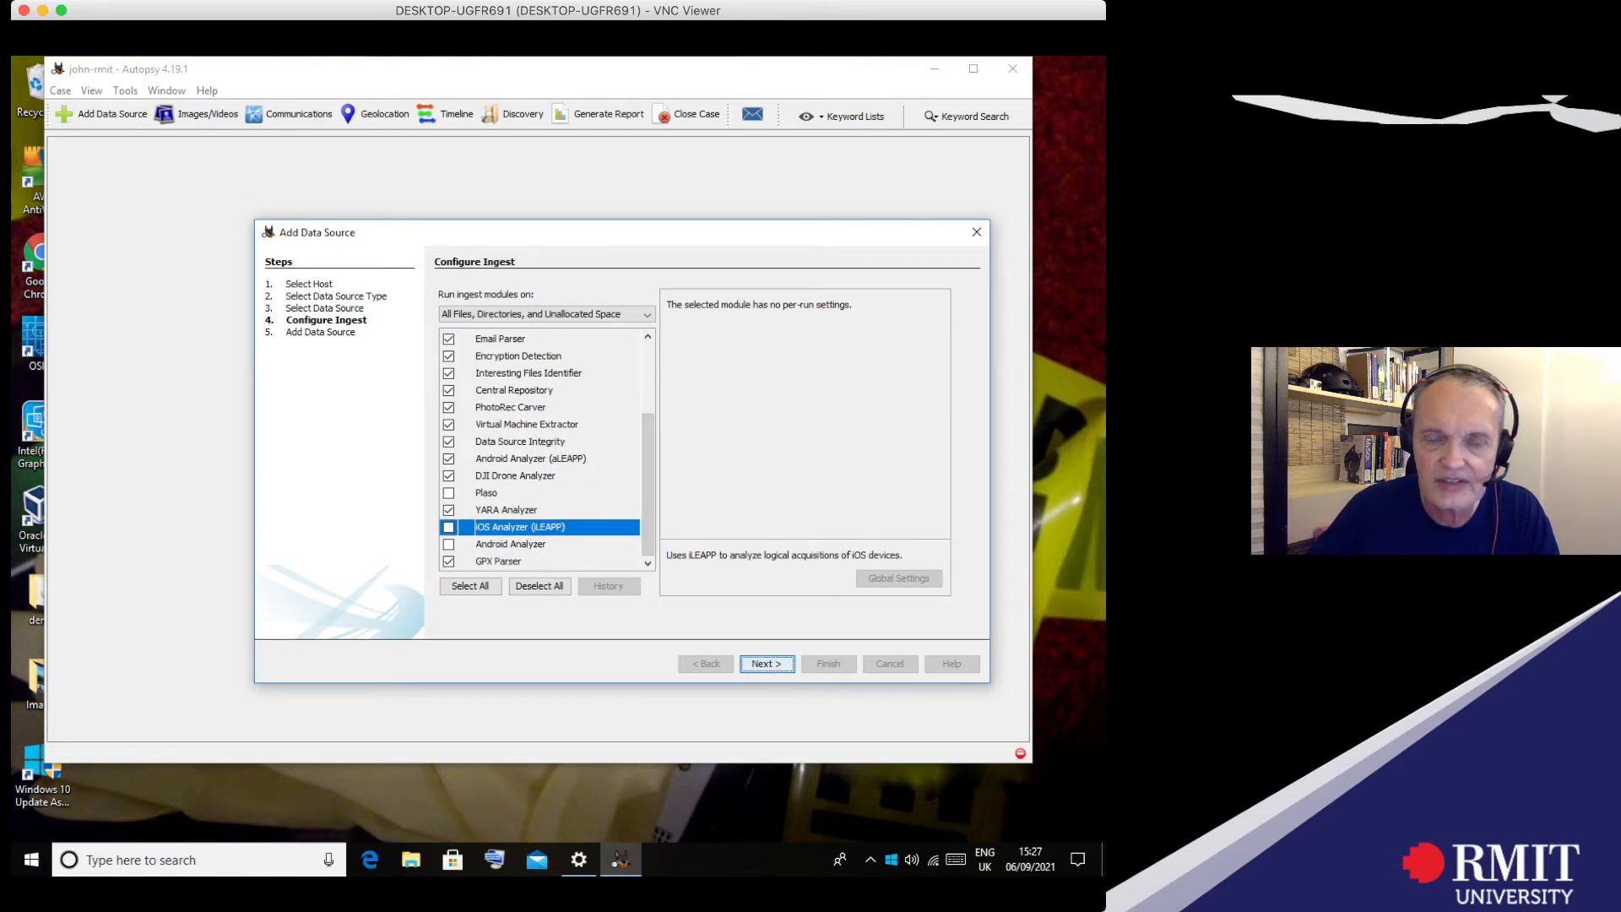
{"action": "key", "text": "Return"}
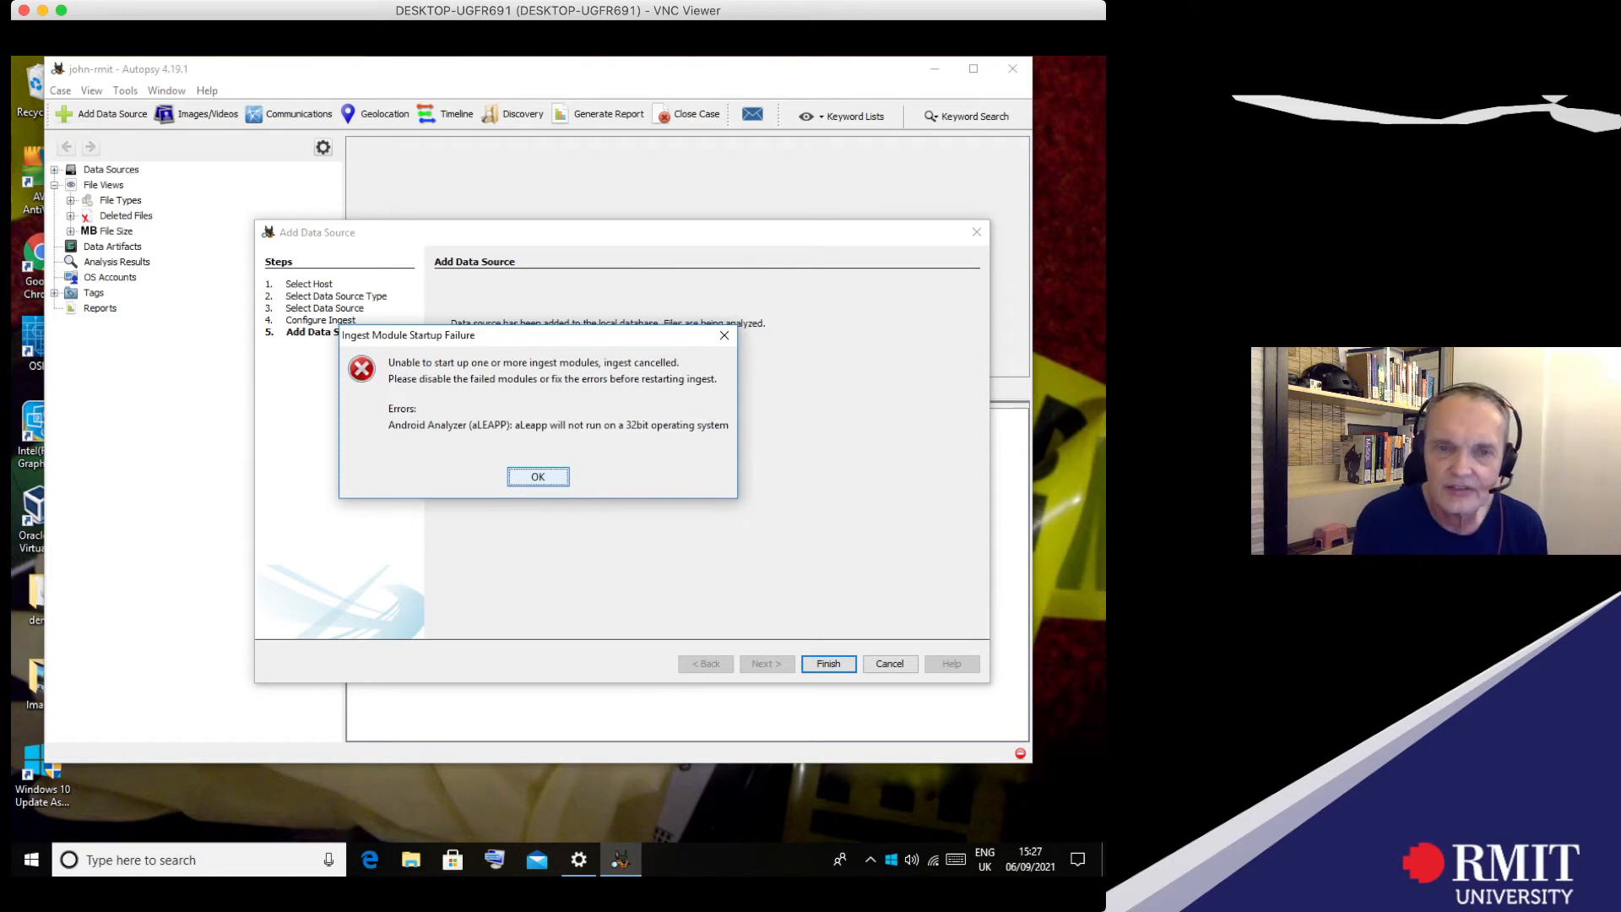
{"action": "key", "text": "Return"}
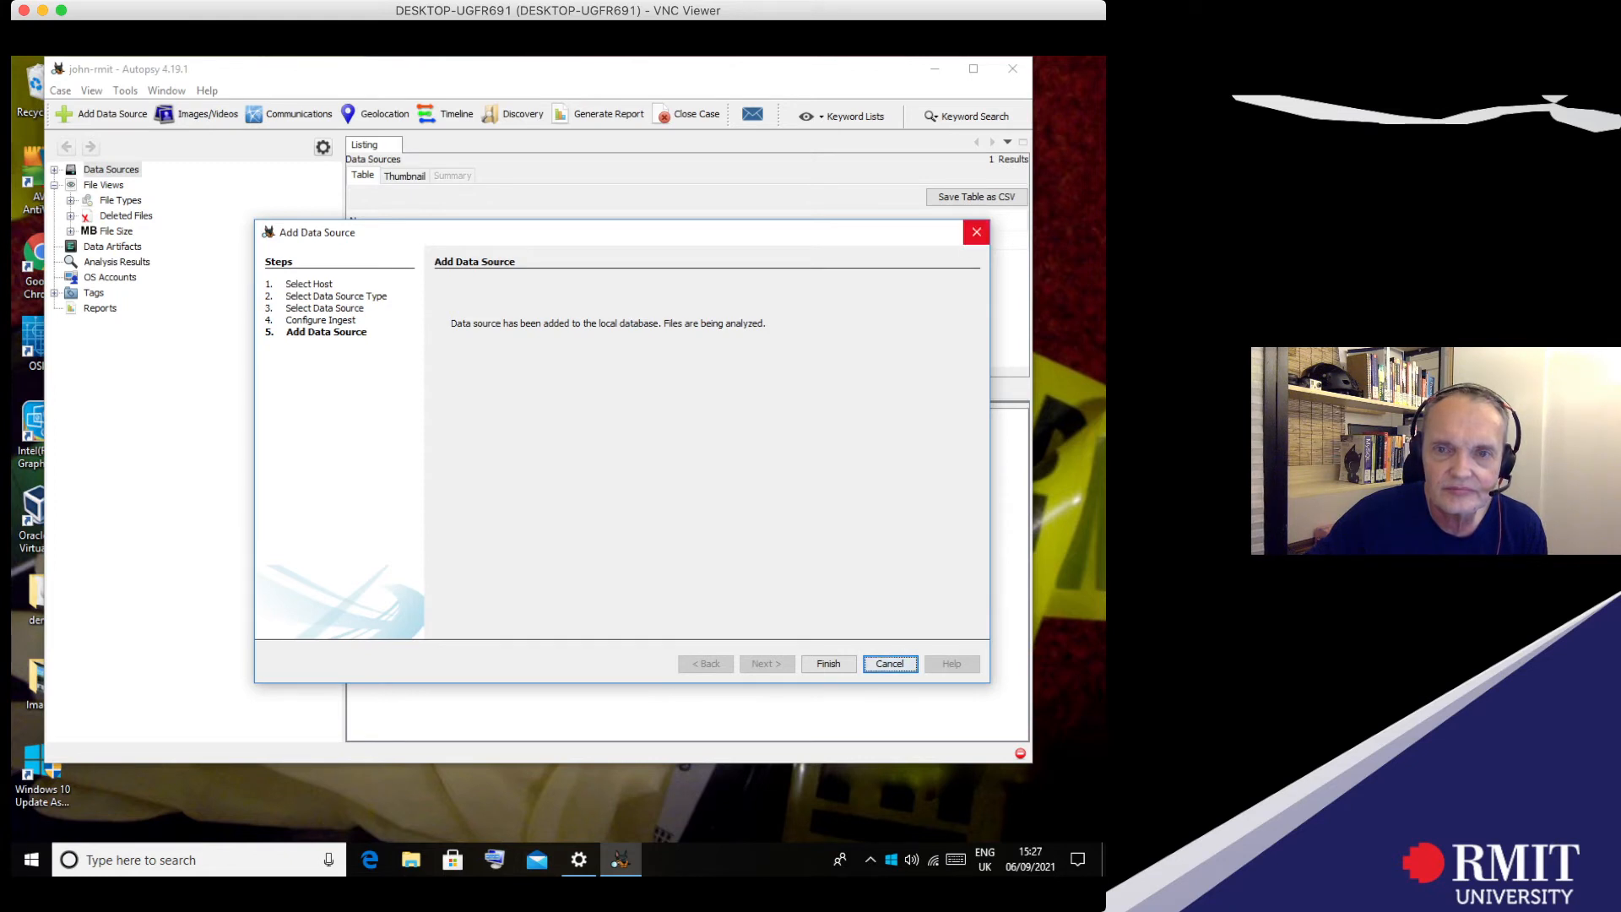
{"action": "left_click", "coordinate": [977, 233]}
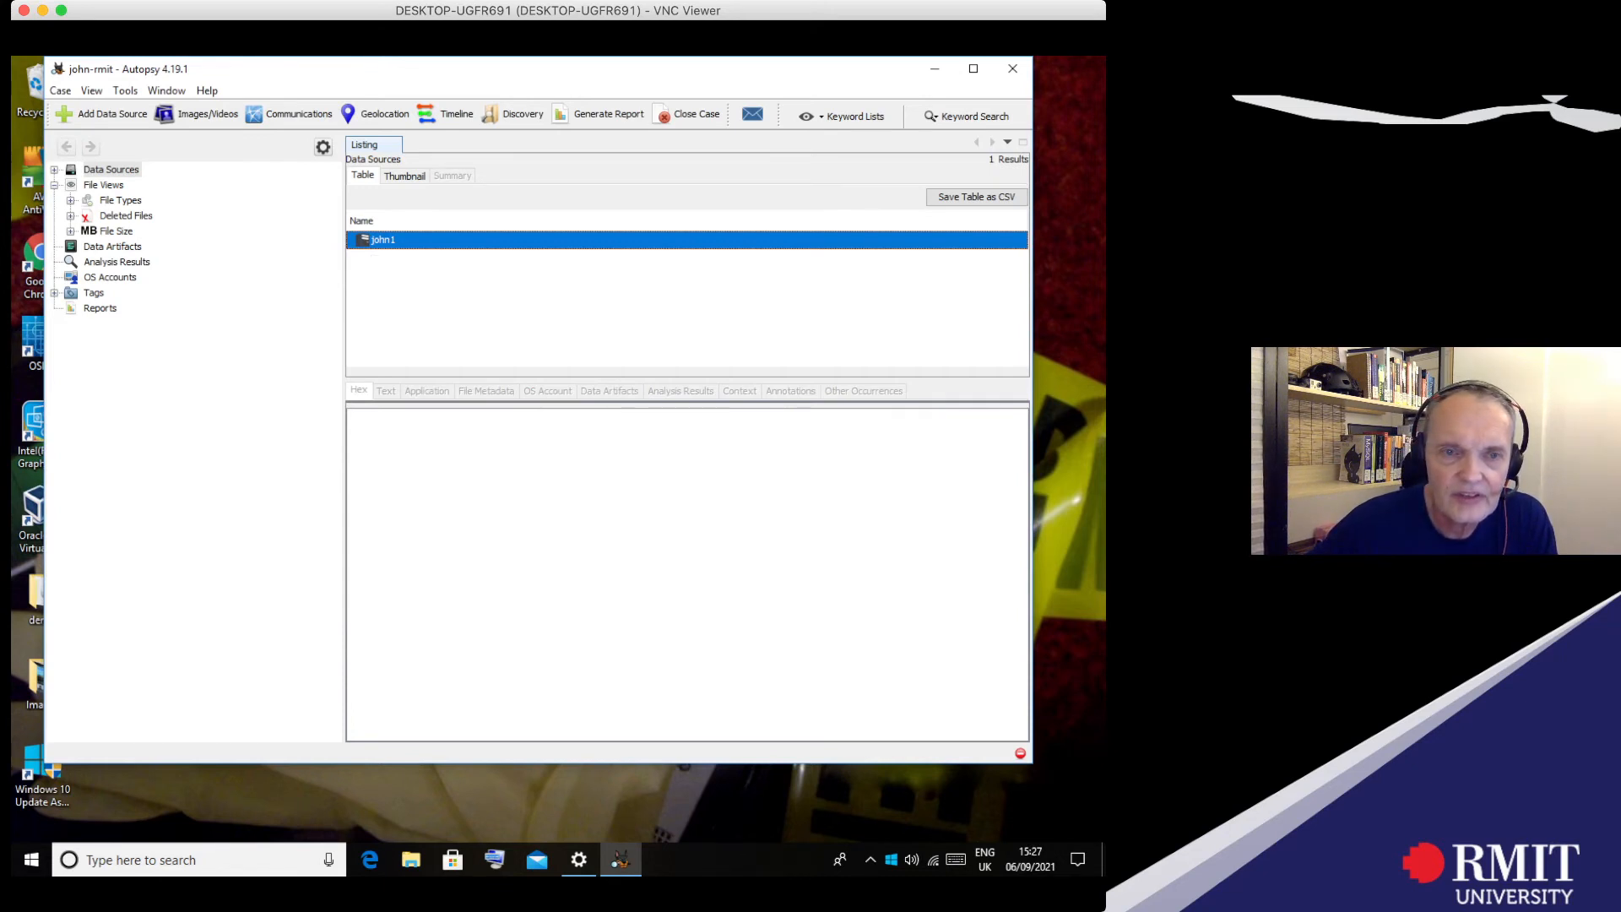
Step: Open usb.img under host john1 and examine its boot-sector text from MSDOS5.0 to FAT12 and its file listing
{"action": "double_click", "coordinate": [382, 240]}
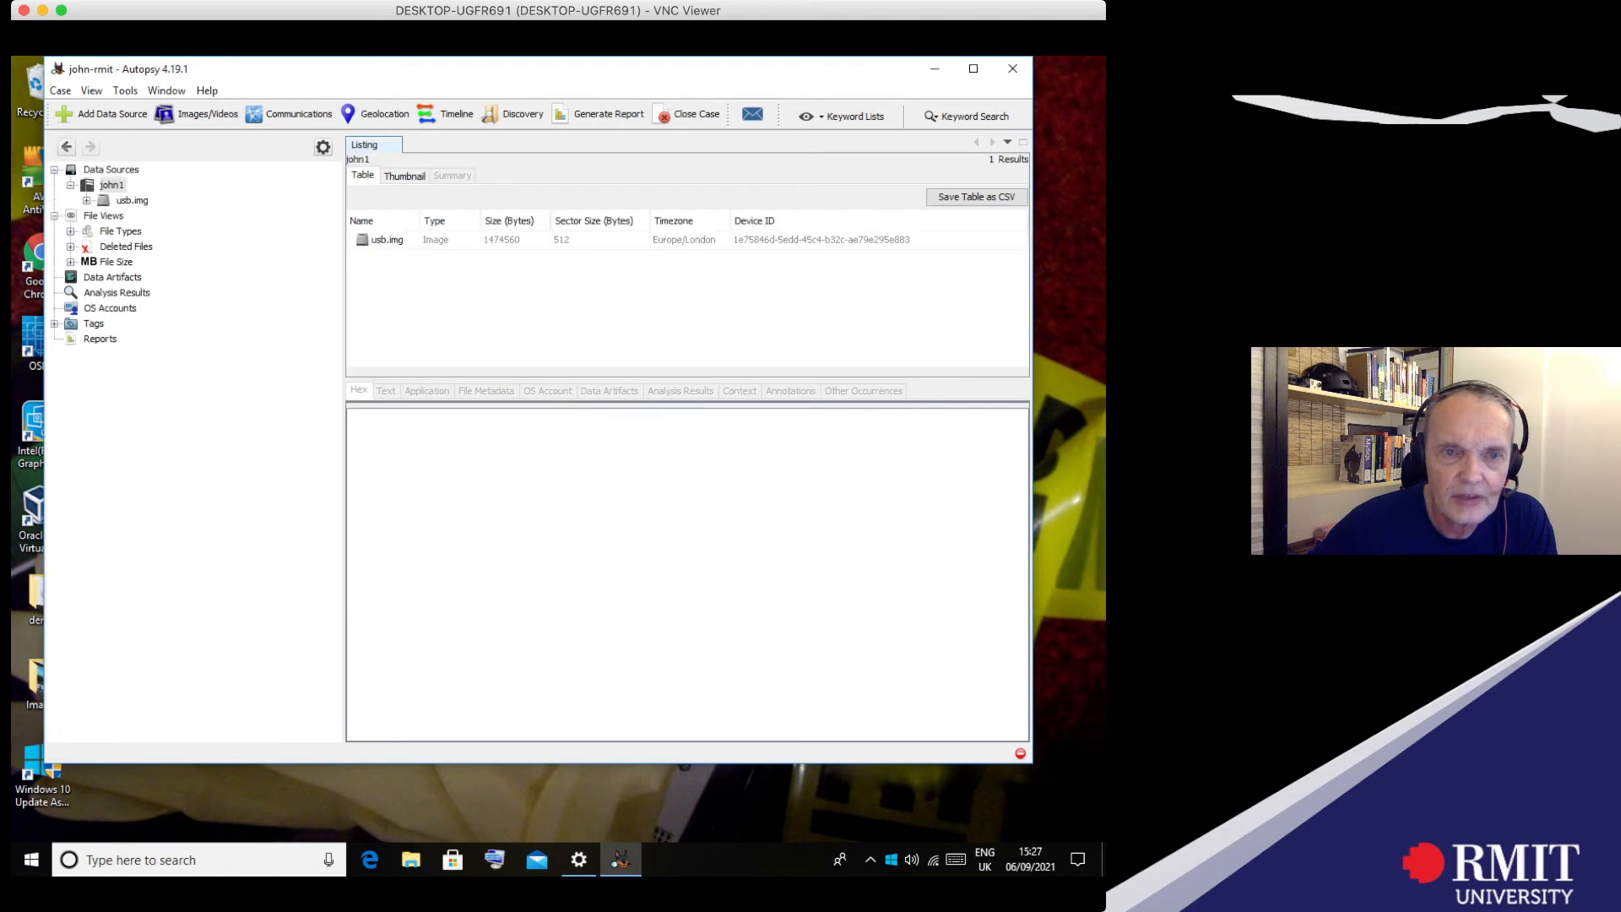
{"action": "double_click", "coordinate": [386, 239]}
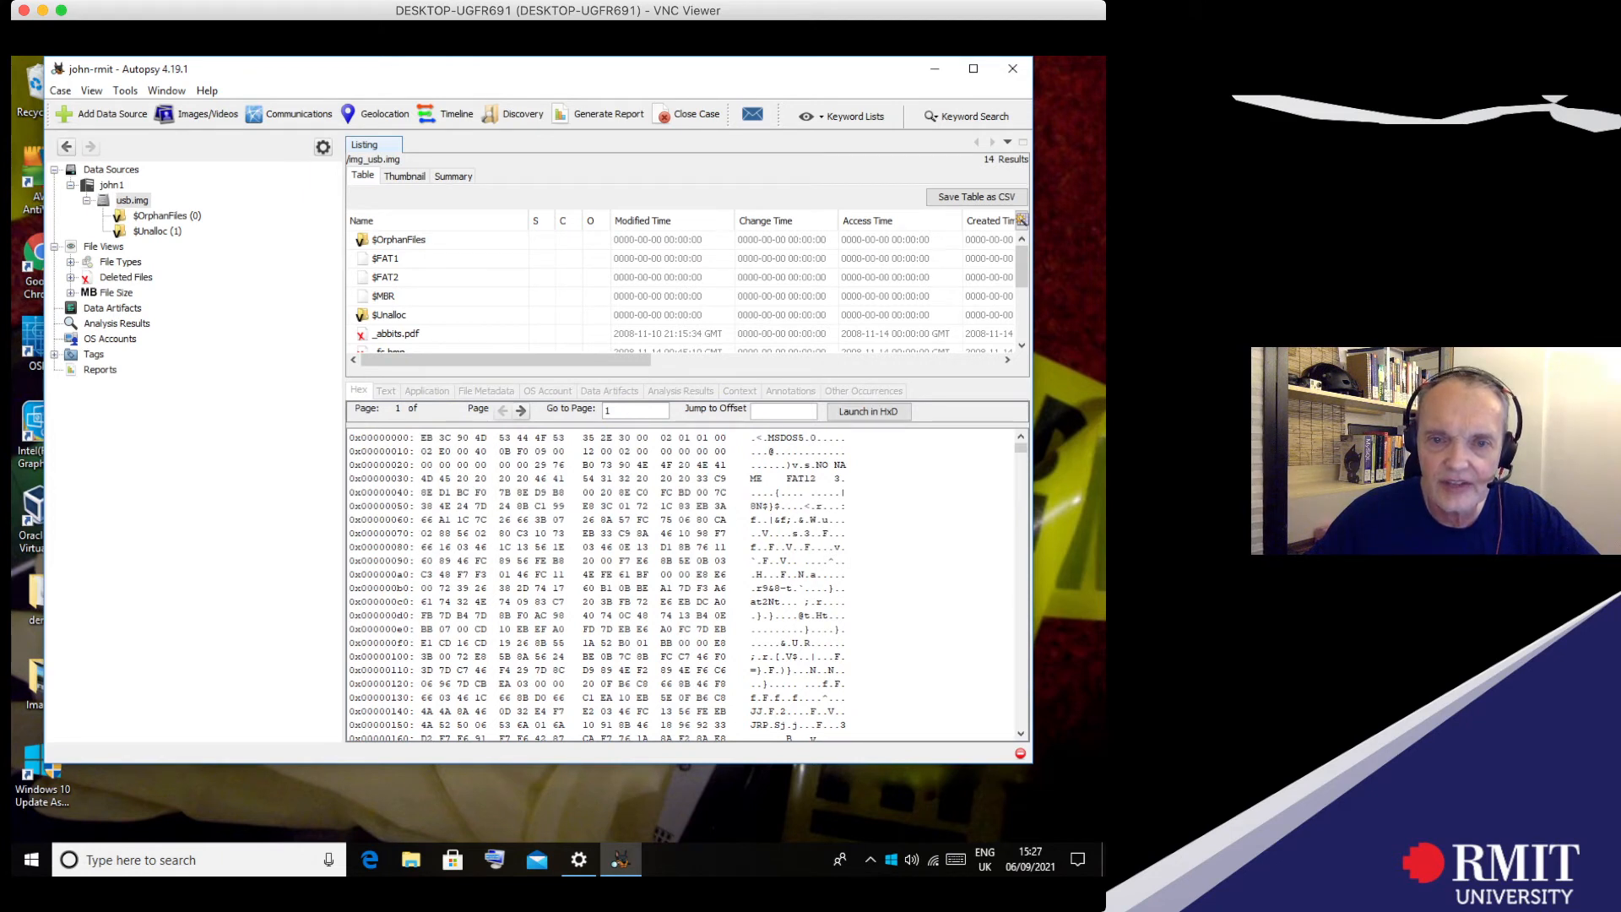
{"action": "left_click_drag", "start_coordinate": [768, 437], "coordinate": [816, 477]}
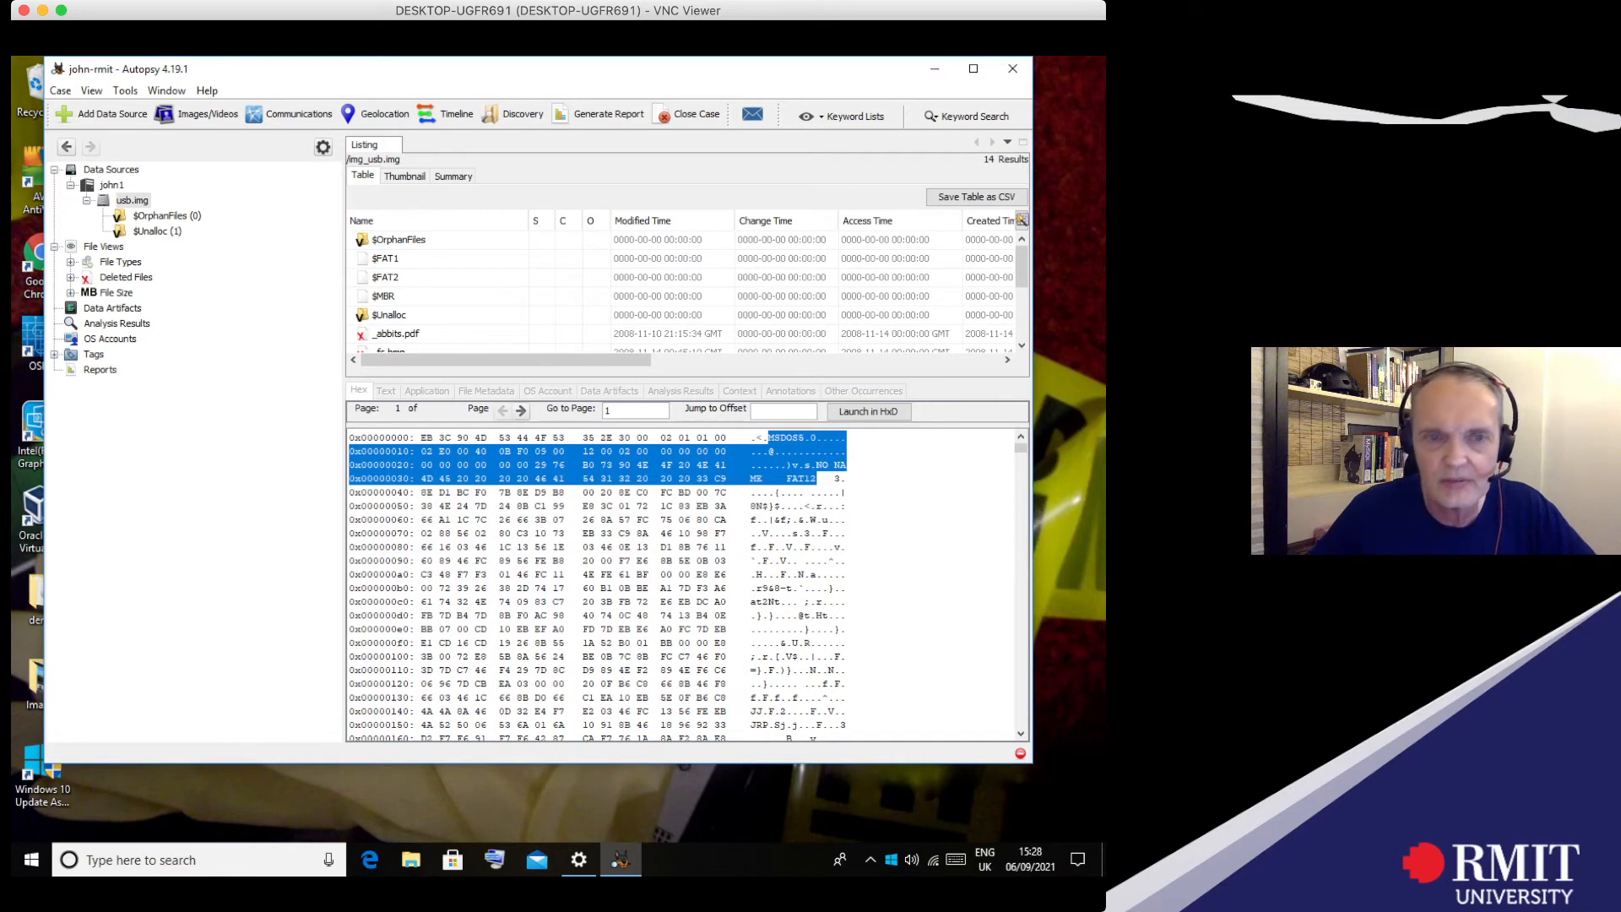
{"action": "left_click", "coordinate": [817, 480]}
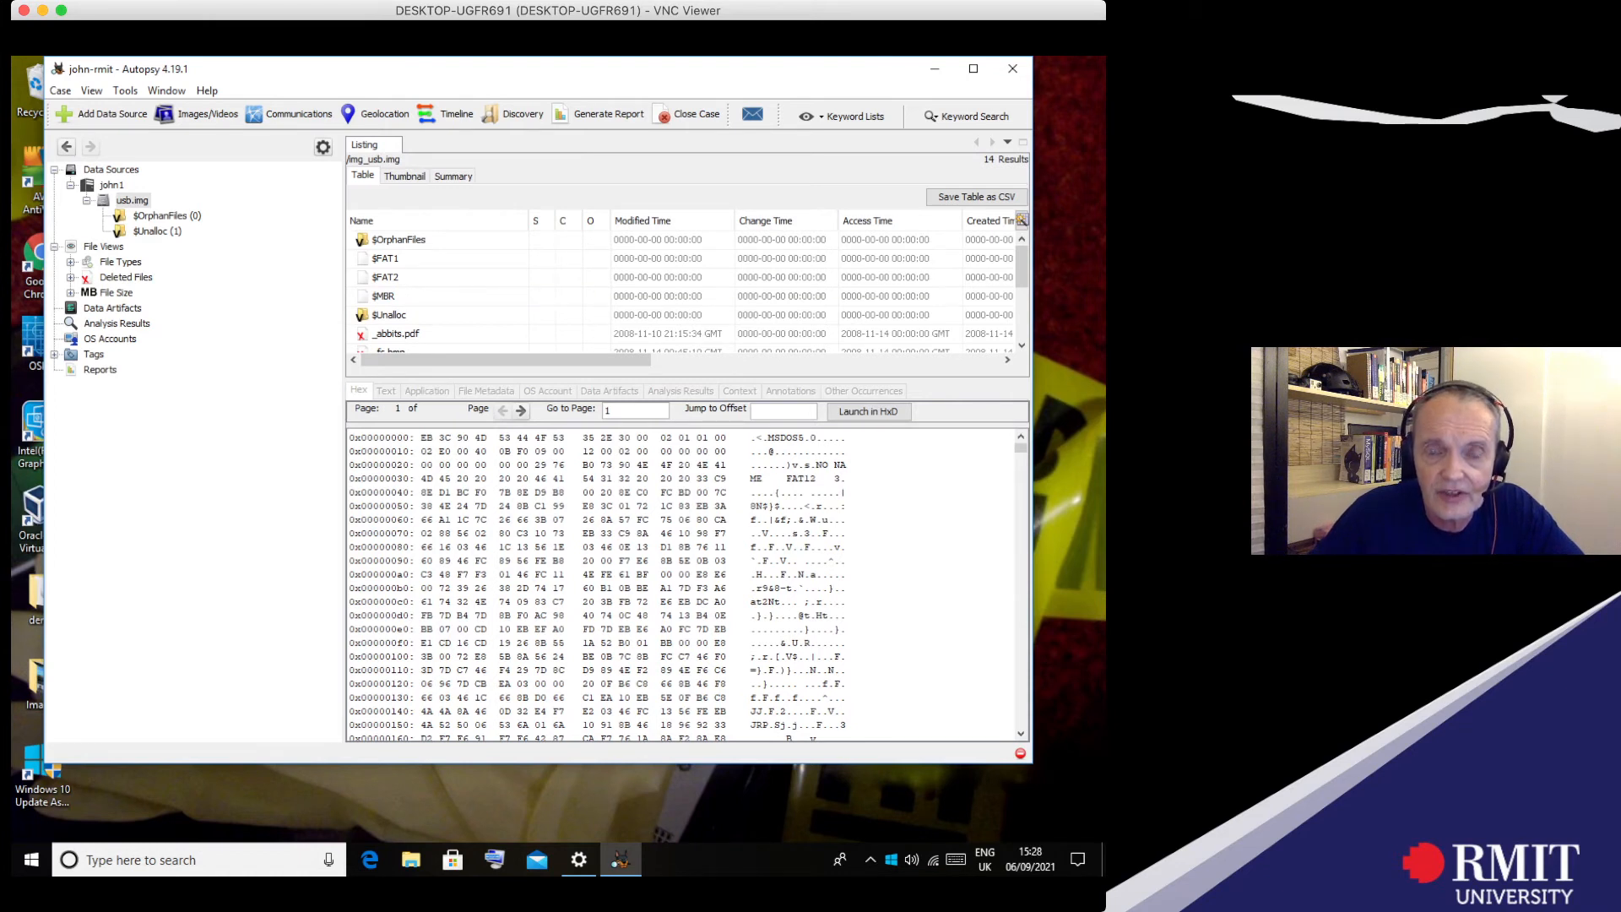
{"action": "scroll", "coordinate": [1021, 270], "scroll_direction": "down", "scroll_amount": 1}
{"action": "scroll", "coordinate": [1021, 279], "scroll_direction": "down", "scroll_amount": 3}
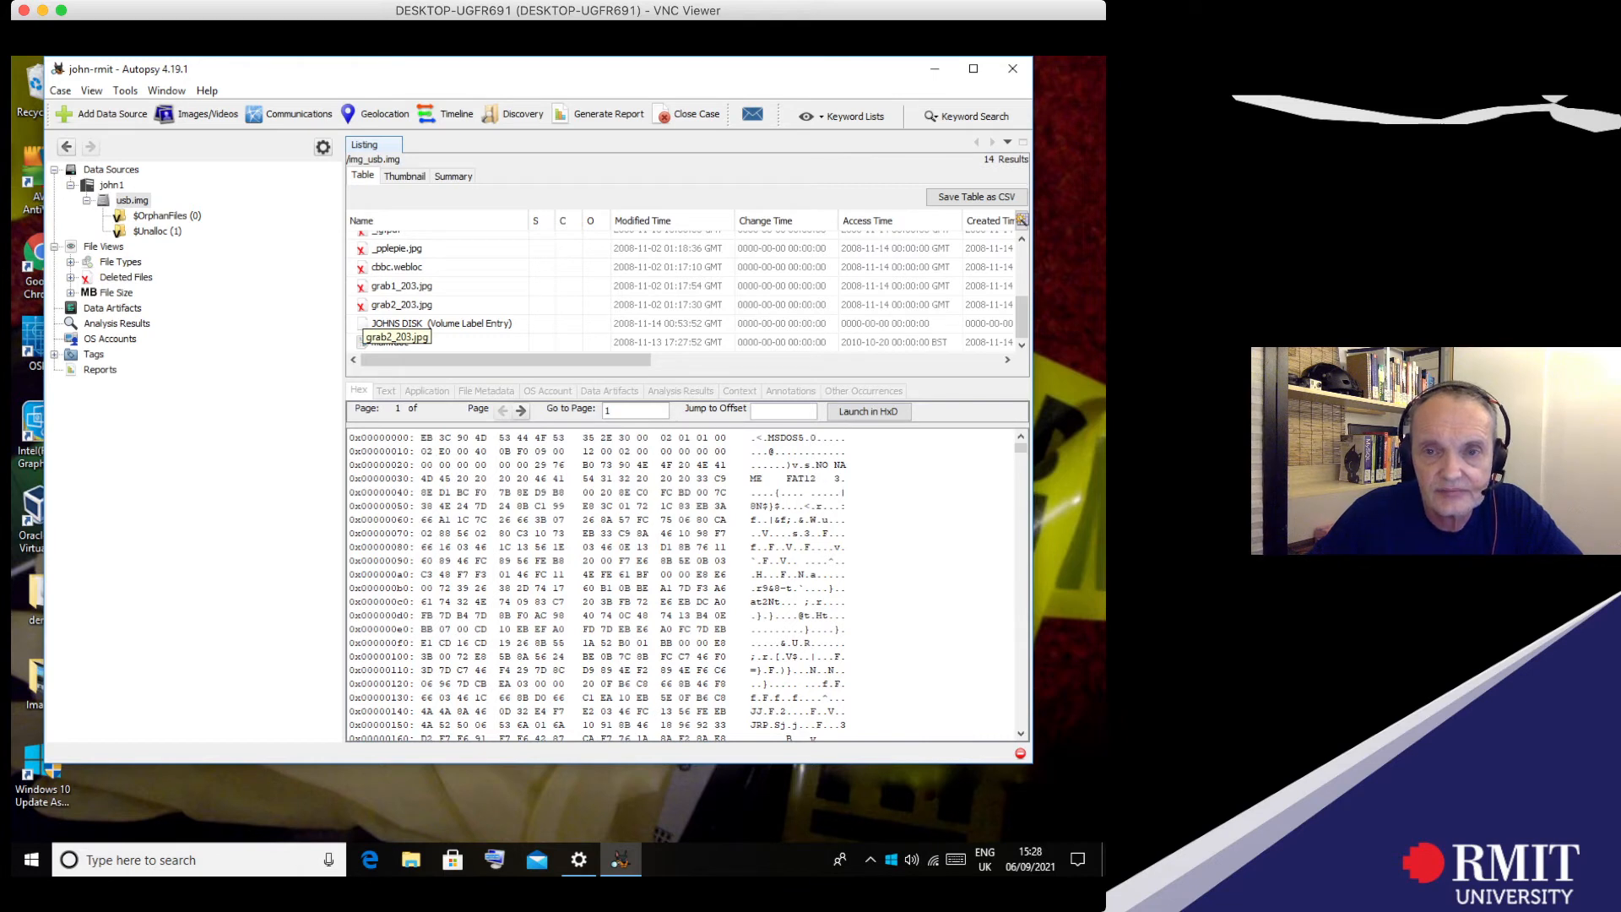
{"action": "scroll", "coordinate": [1022, 316], "scroll_direction": "up", "scroll_amount": 3}
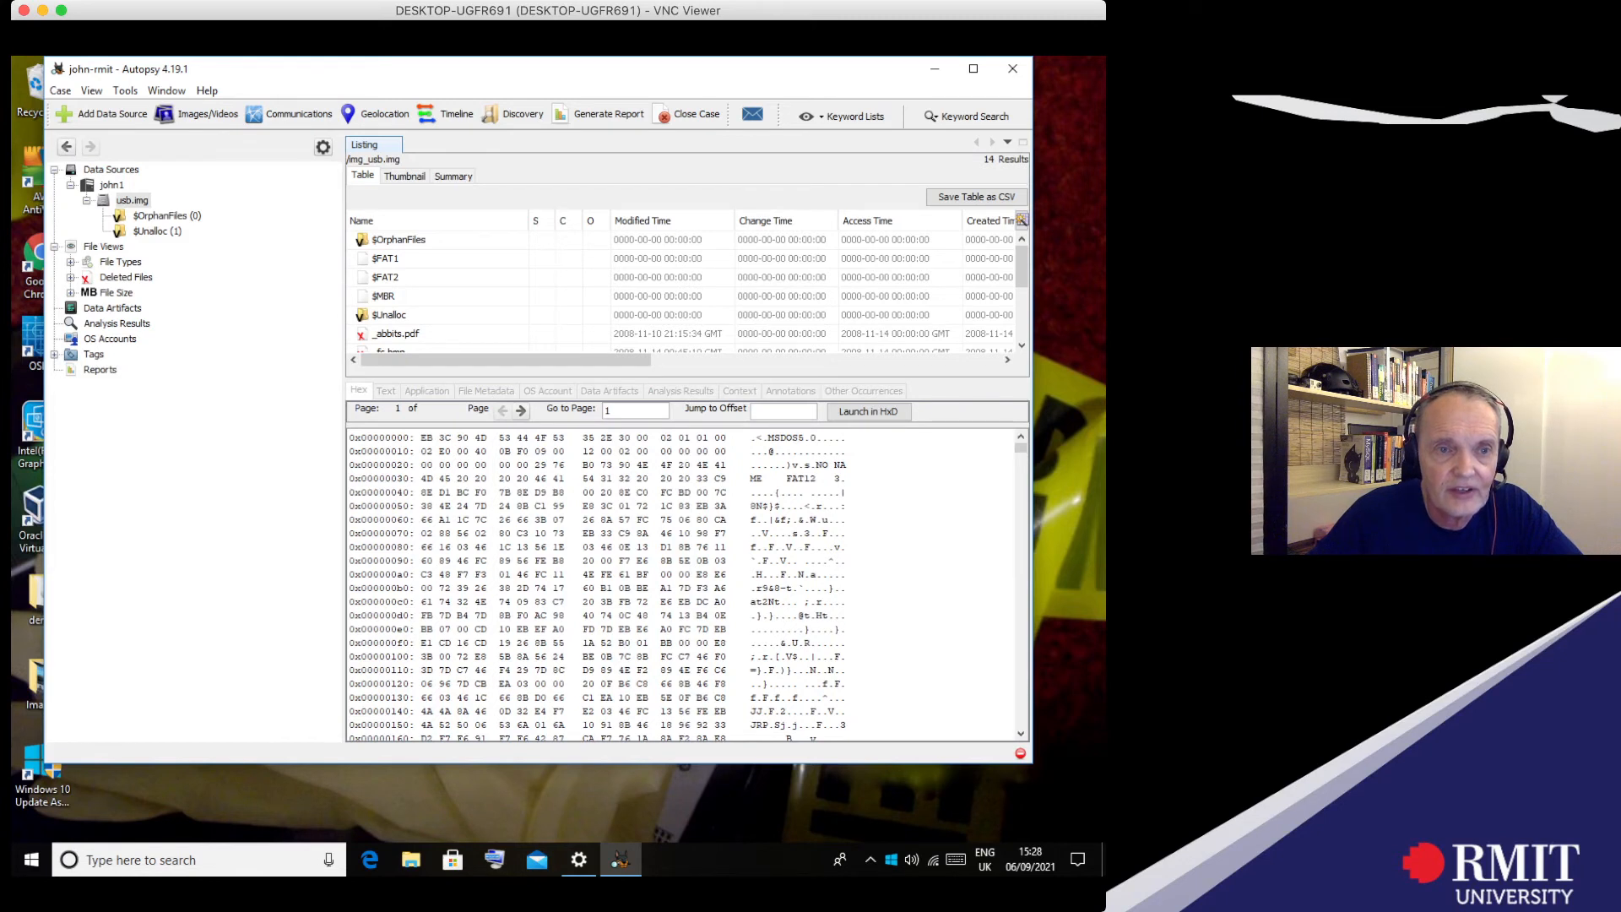
Step: Browse the file types by extension, listing the images and Office documents and expanding the executable categories
{"action": "left_click", "coordinate": [71, 262]}
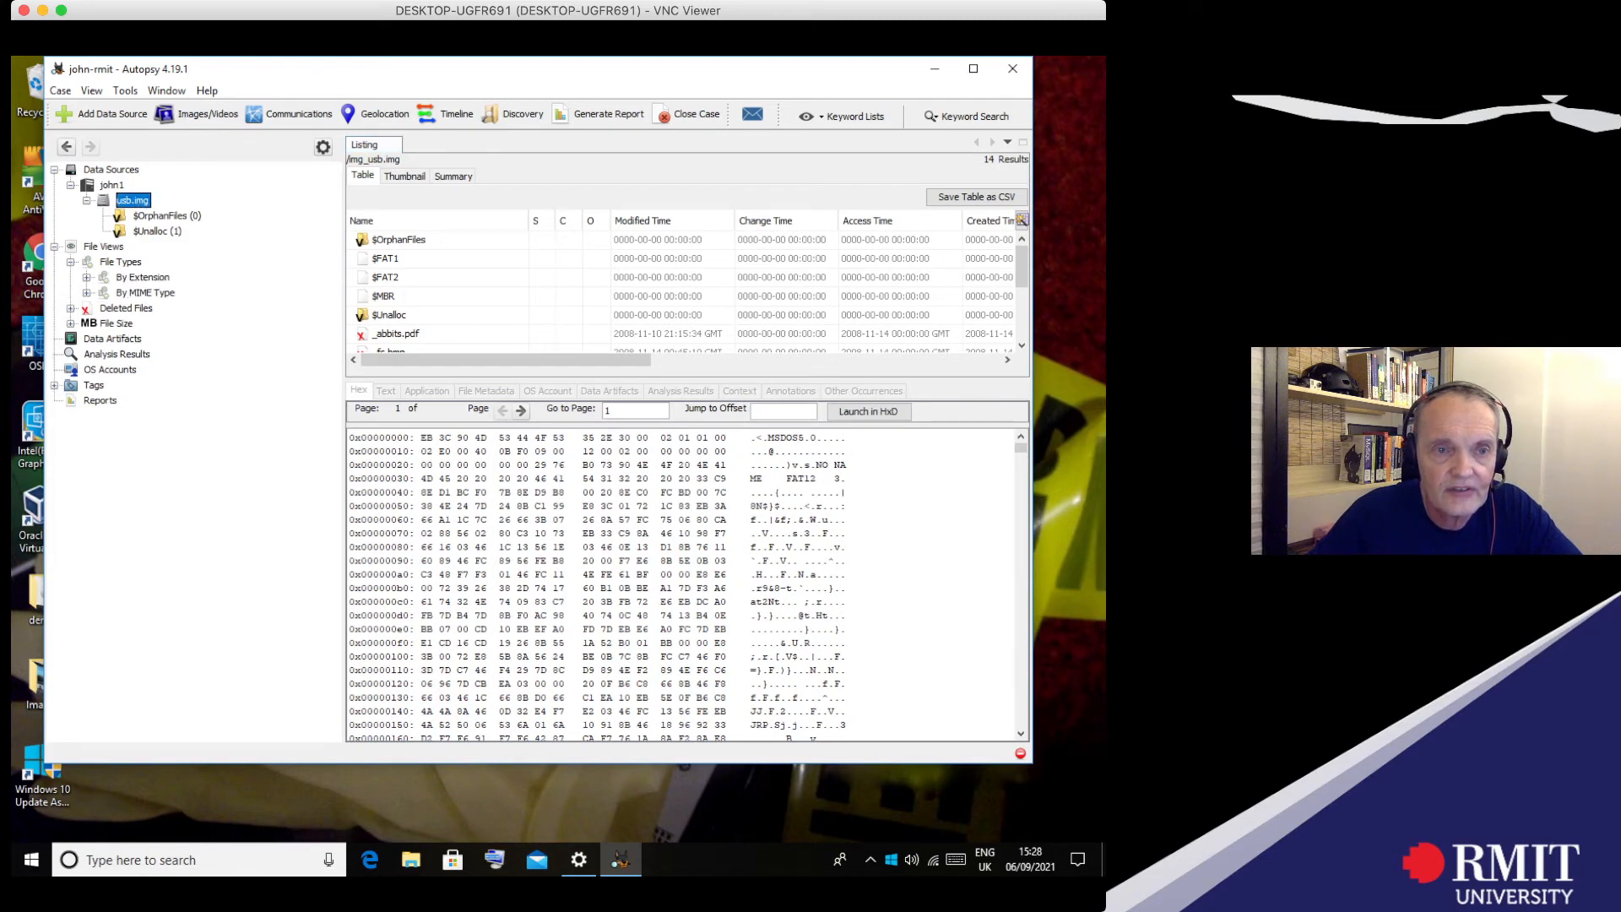
{"action": "left_click", "coordinate": [87, 277]}
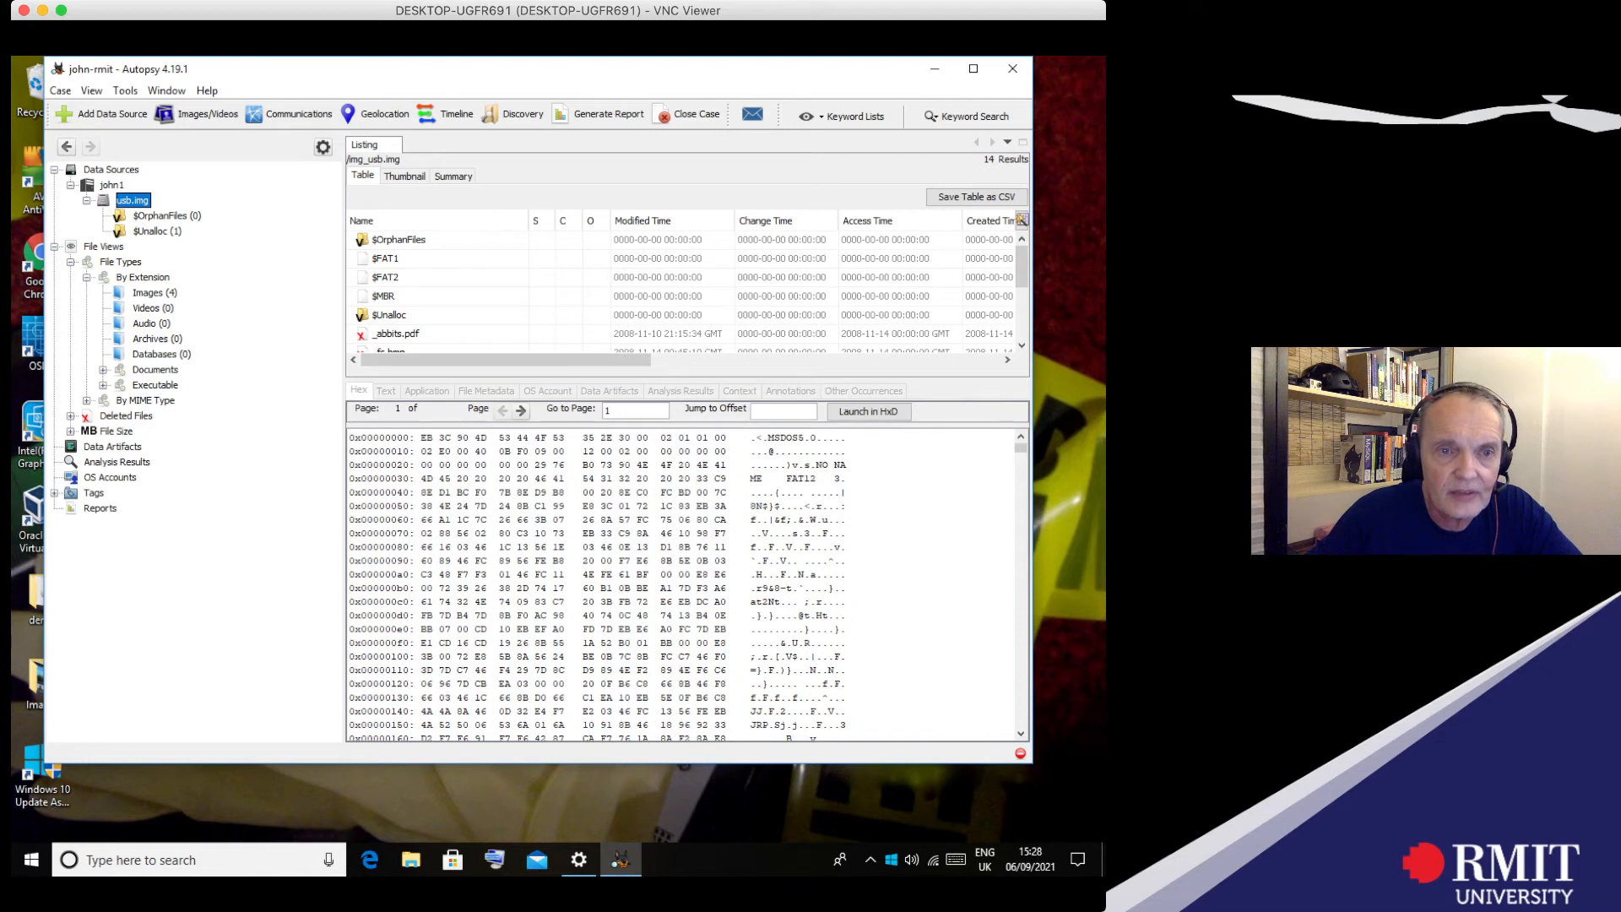
{"action": "left_click", "coordinate": [154, 292]}
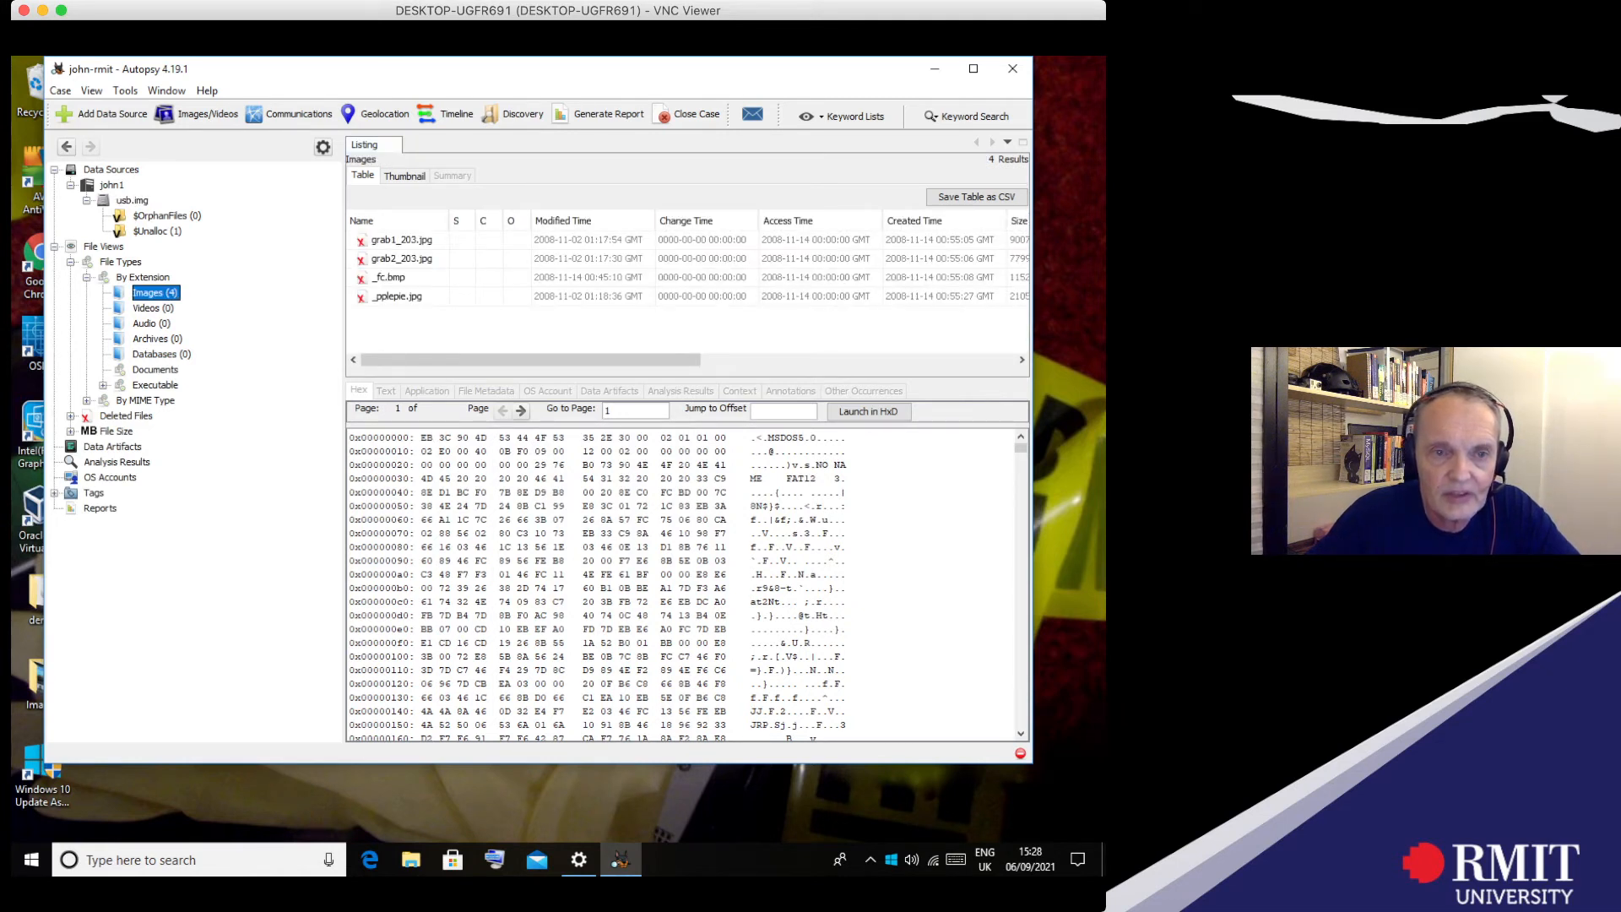
{"action": "left_click", "coordinate": [102, 370]}
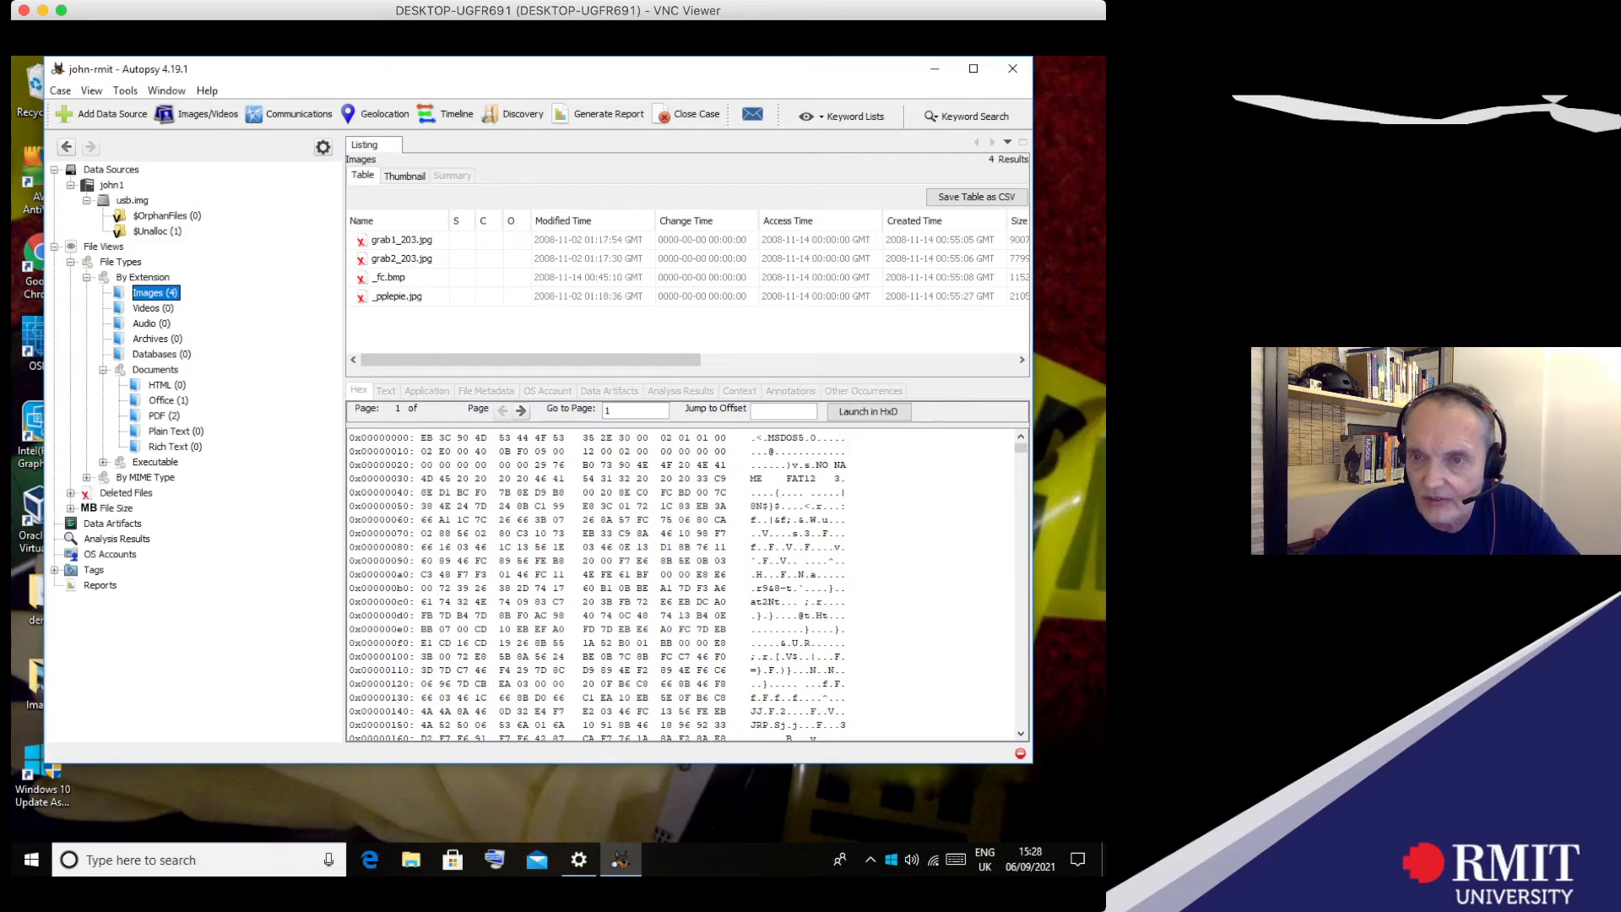
{"action": "left_click", "coordinate": [168, 400]}
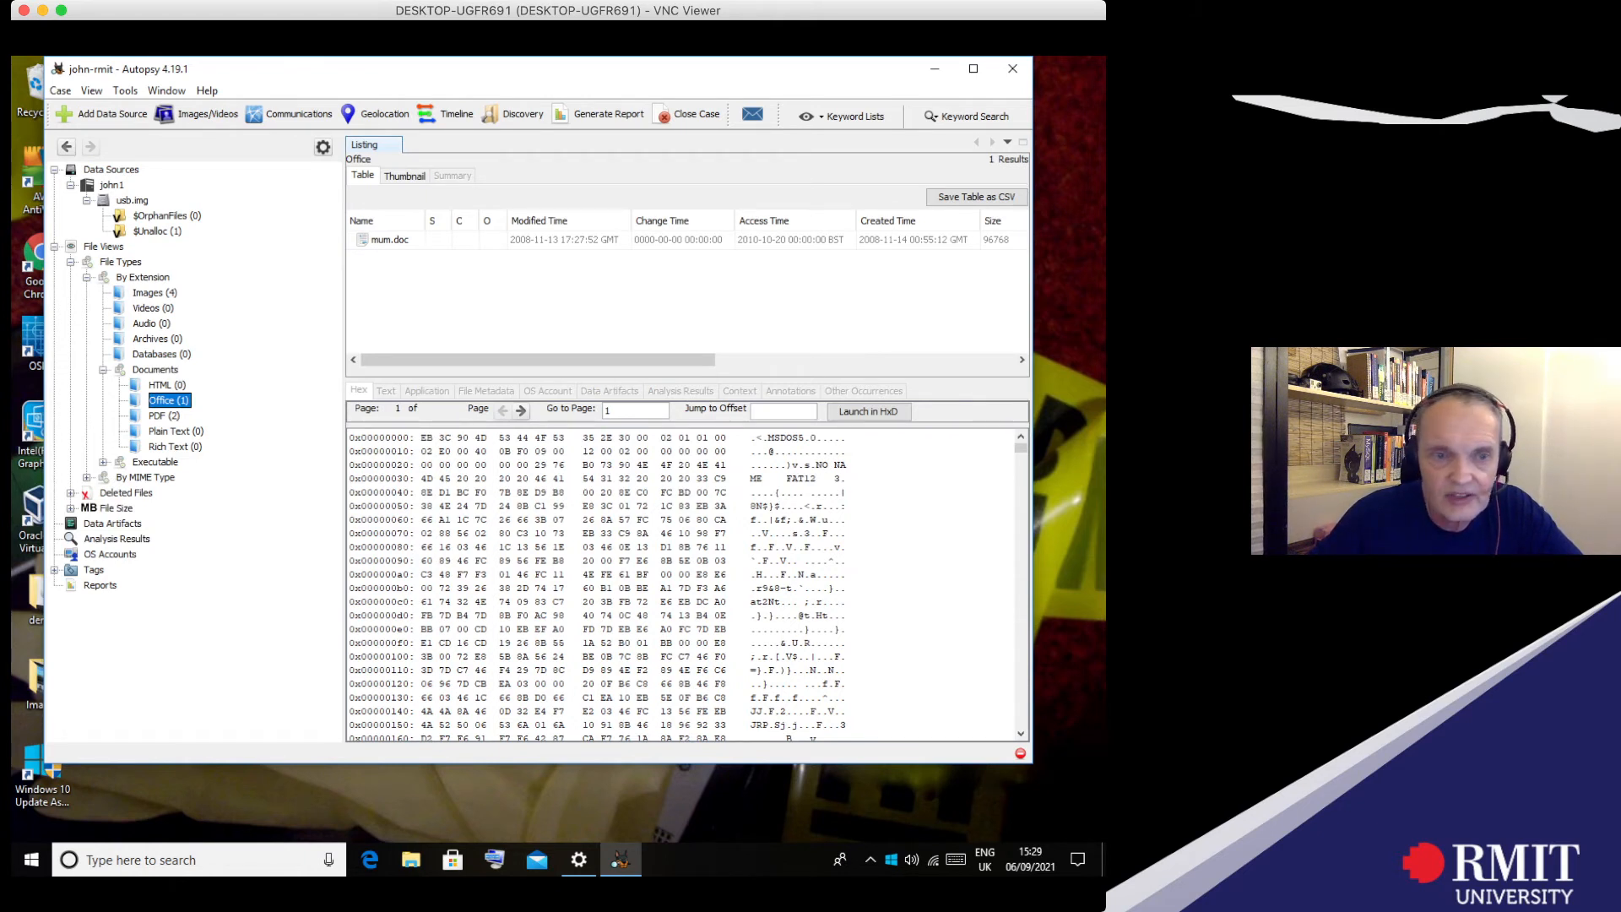
{"action": "left_click", "coordinate": [102, 462]}
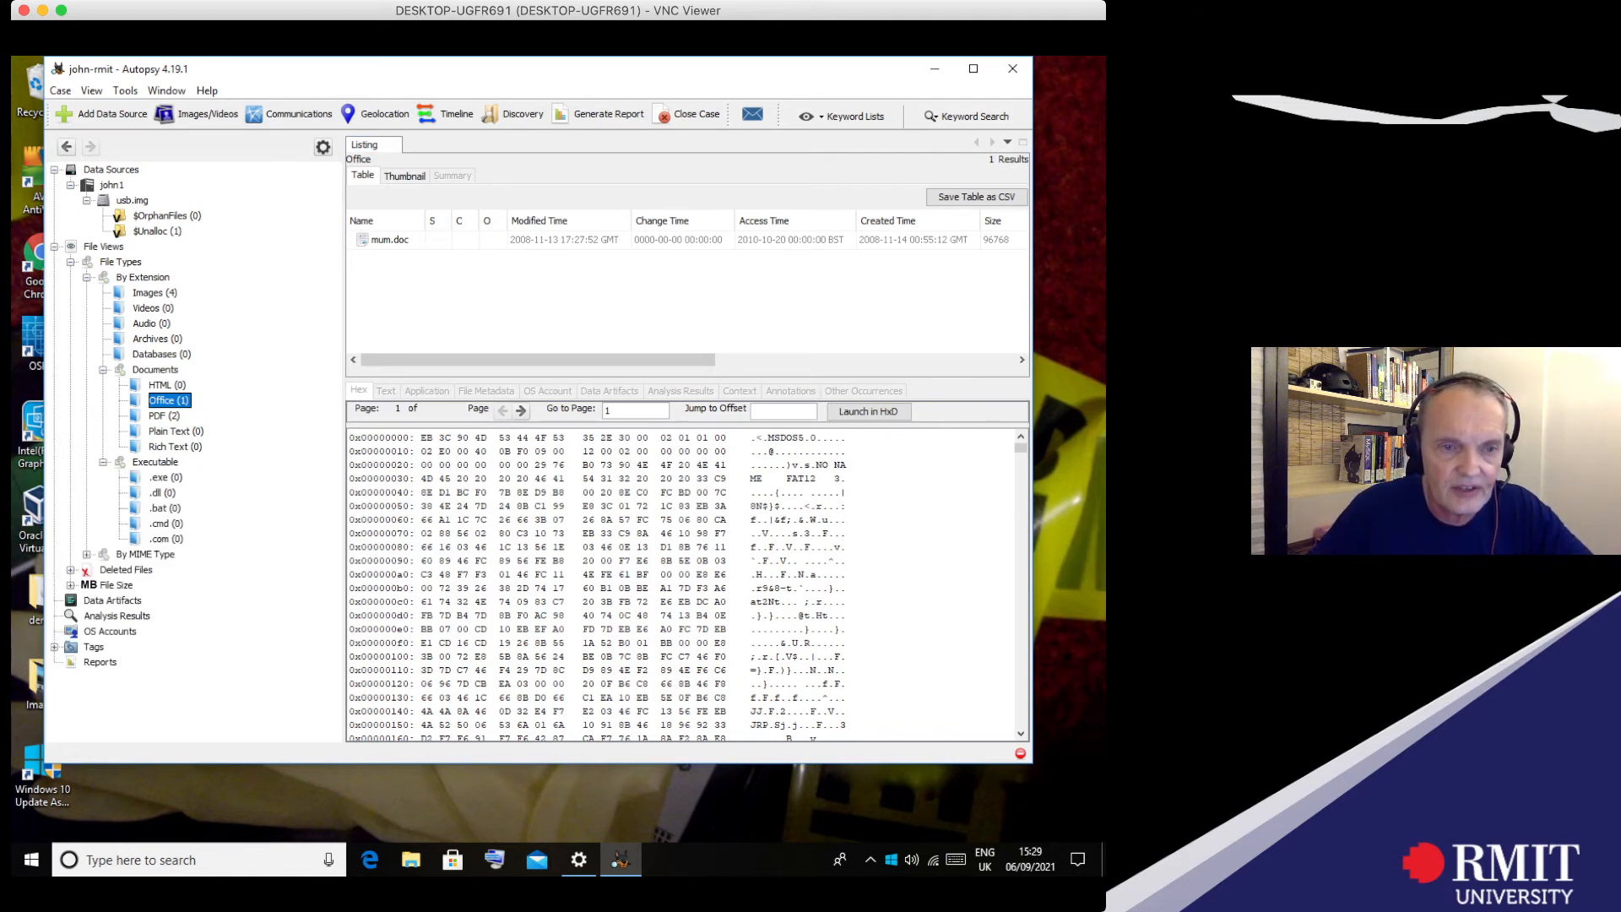
Step: List the file system's deleted files and examine the contents of the deleted .webloc file and grab1_203.jpg
{"action": "left_click", "coordinate": [71, 570]}
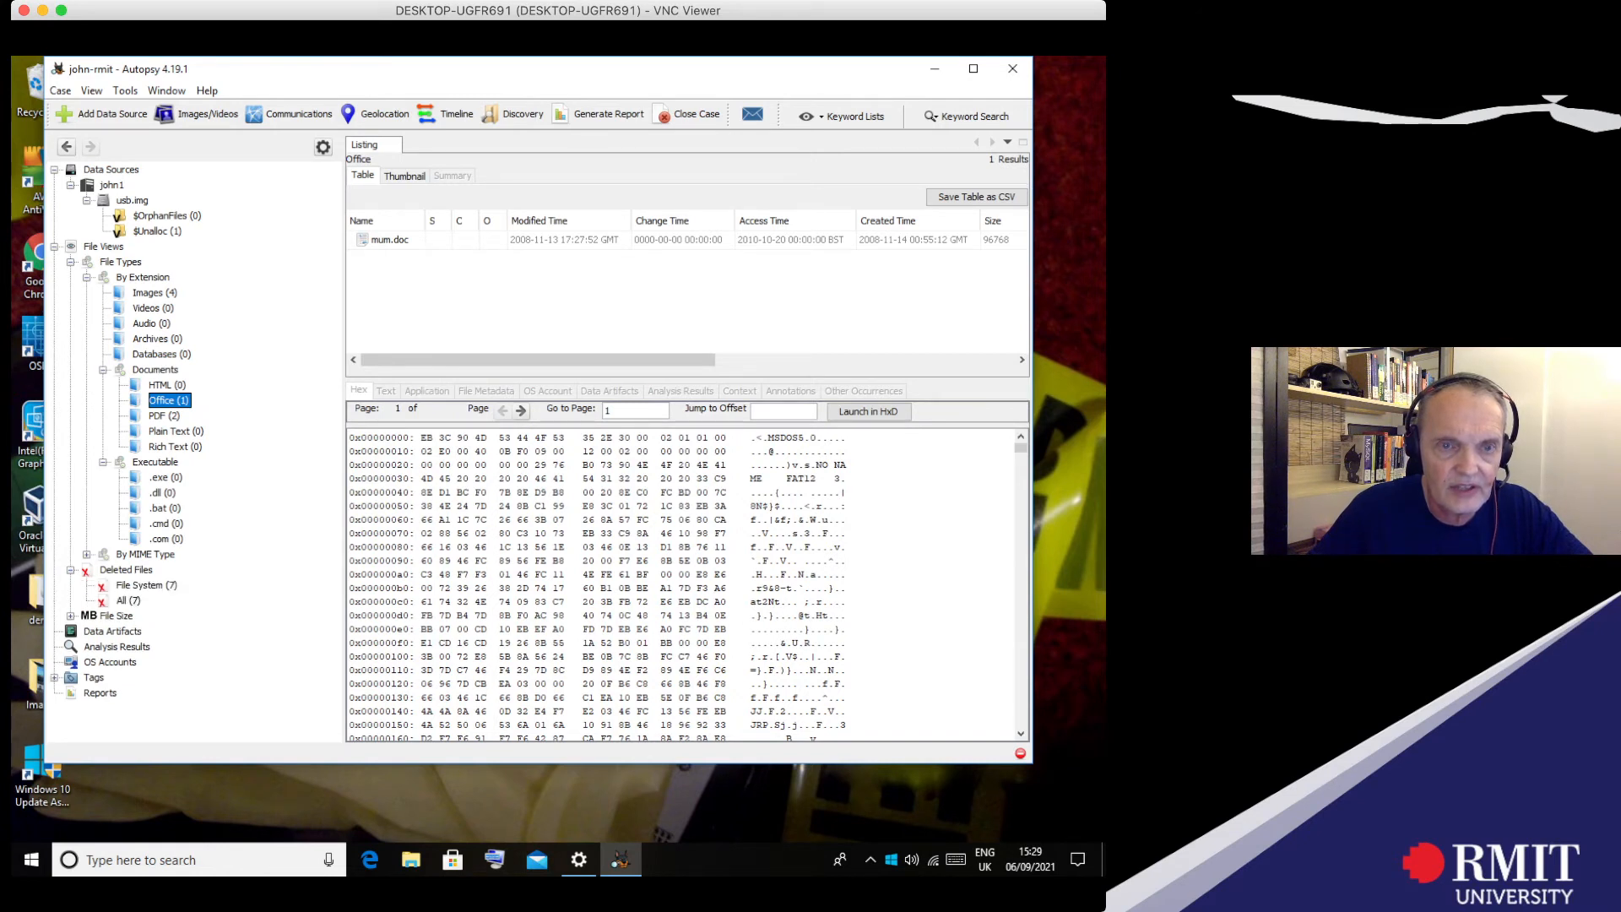
{"action": "left_click", "coordinate": [147, 585]}
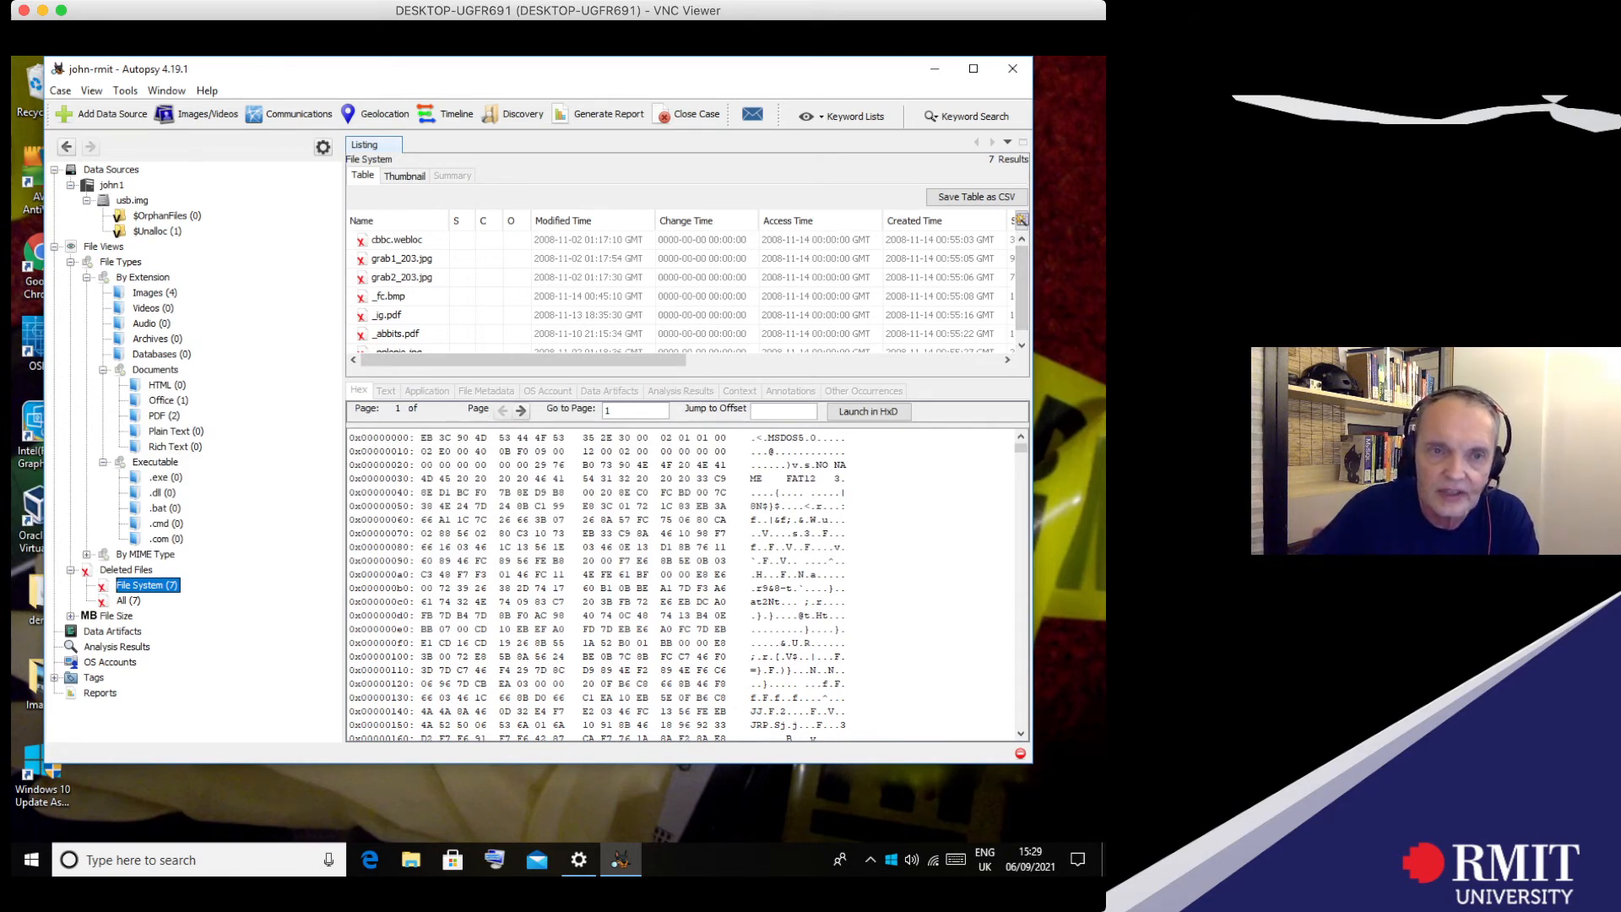
{"action": "left_click", "coordinate": [396, 240]}
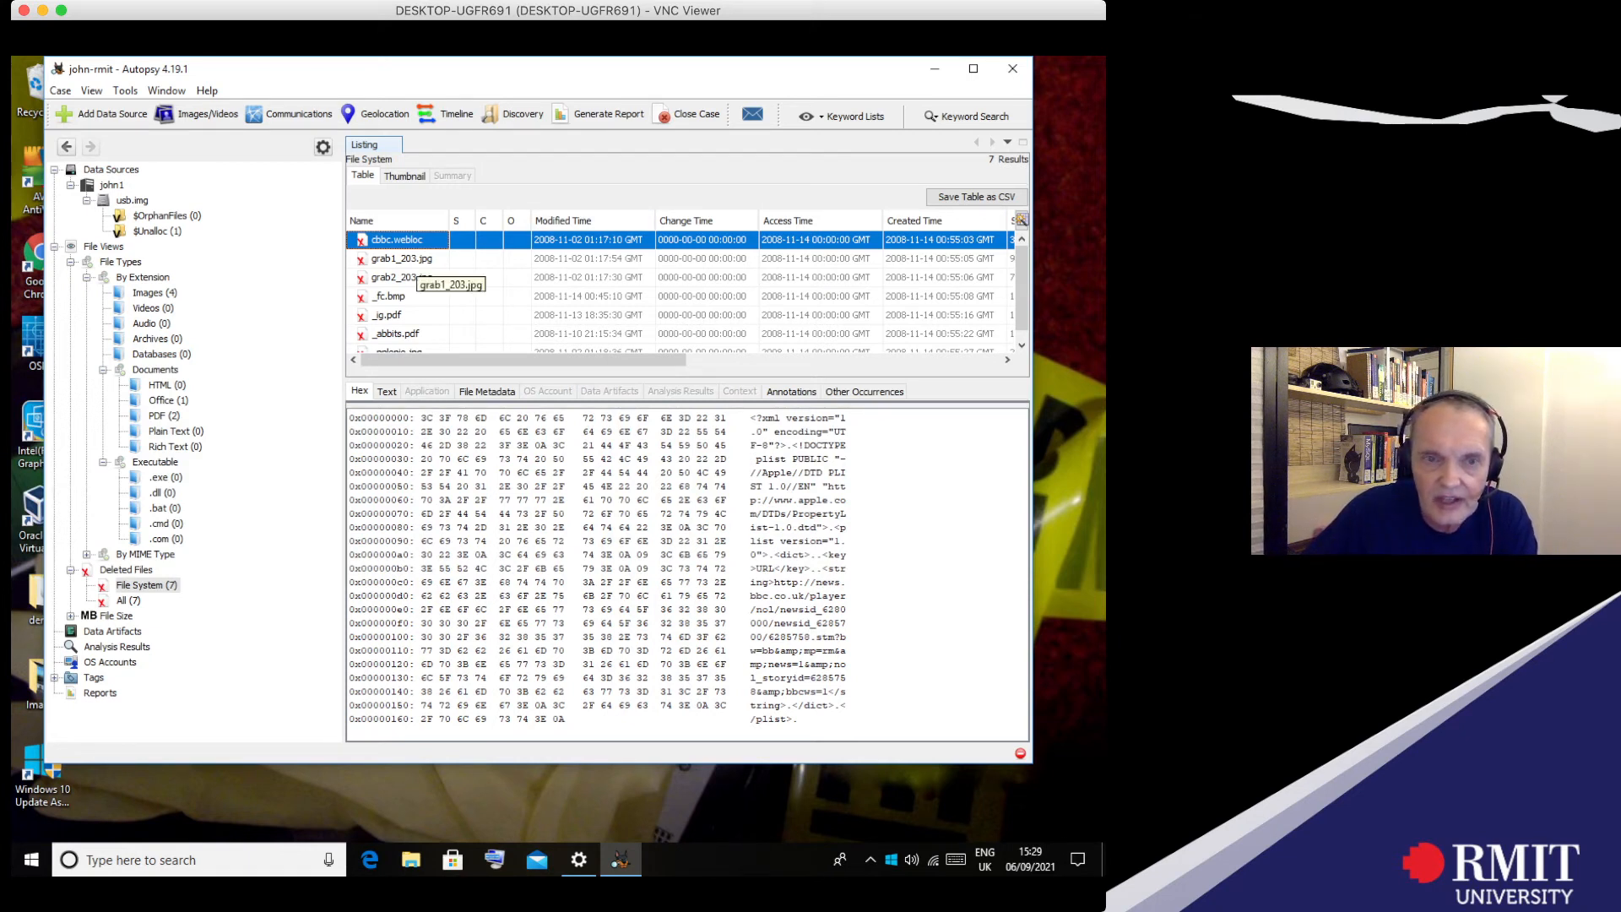
{"action": "left_click", "coordinate": [414, 260]}
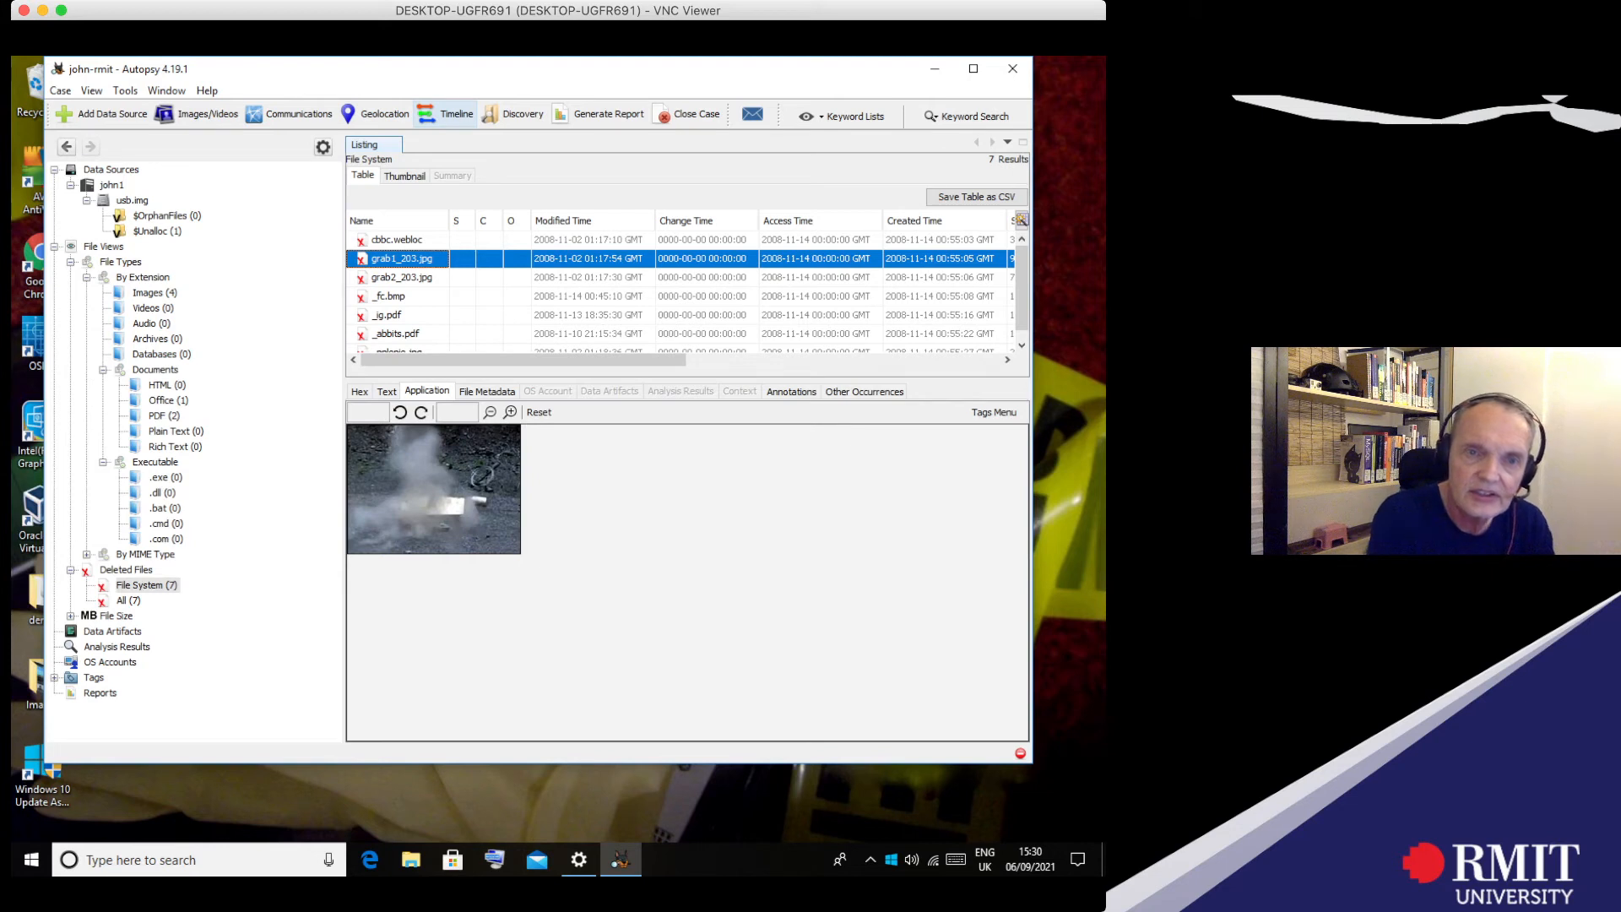
Step: Open the Timeline, widen its range to cover all events, inspect the October 2010 activity and close it
{"action": "left_click", "coordinate": [445, 114]}
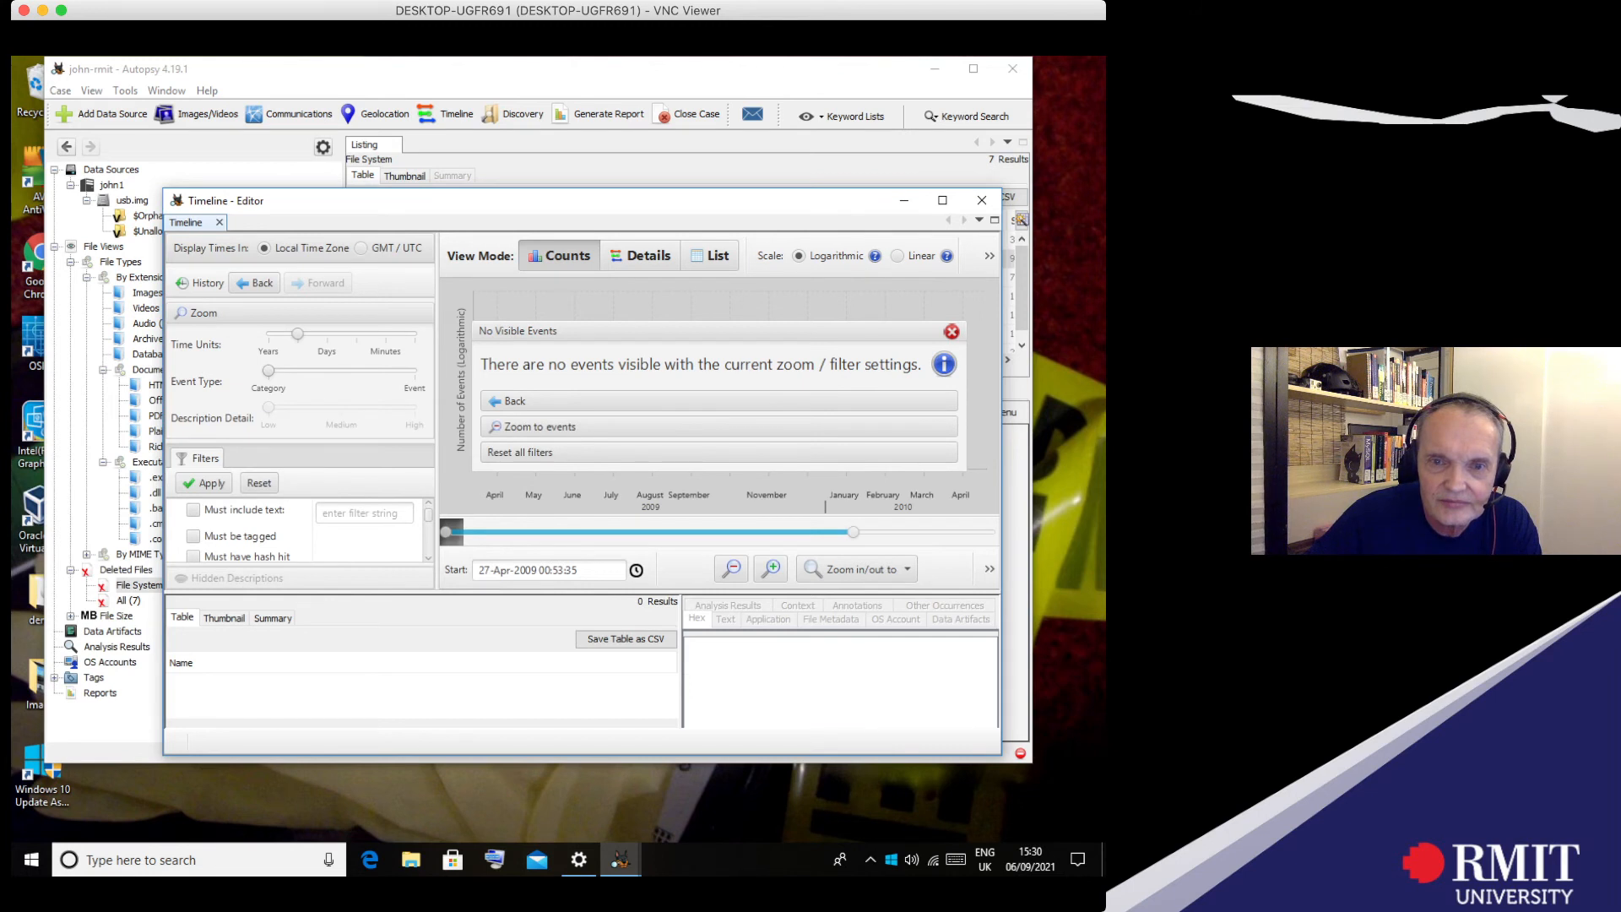
{"action": "left_click", "coordinate": [951, 332]}
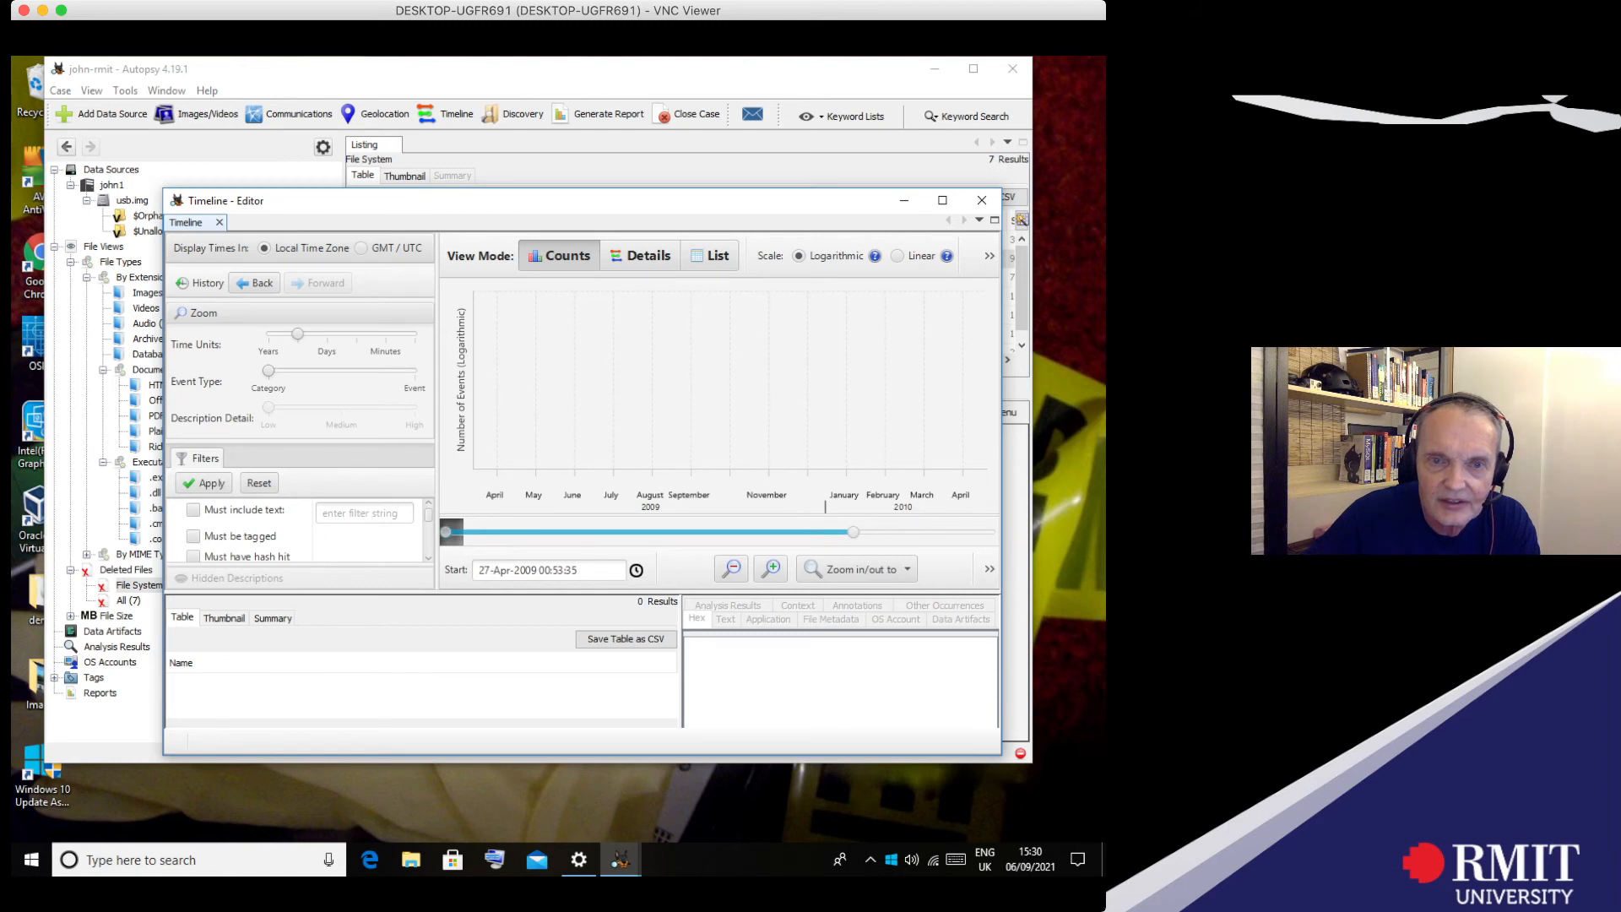
{"action": "left_click", "coordinate": [731, 569]}
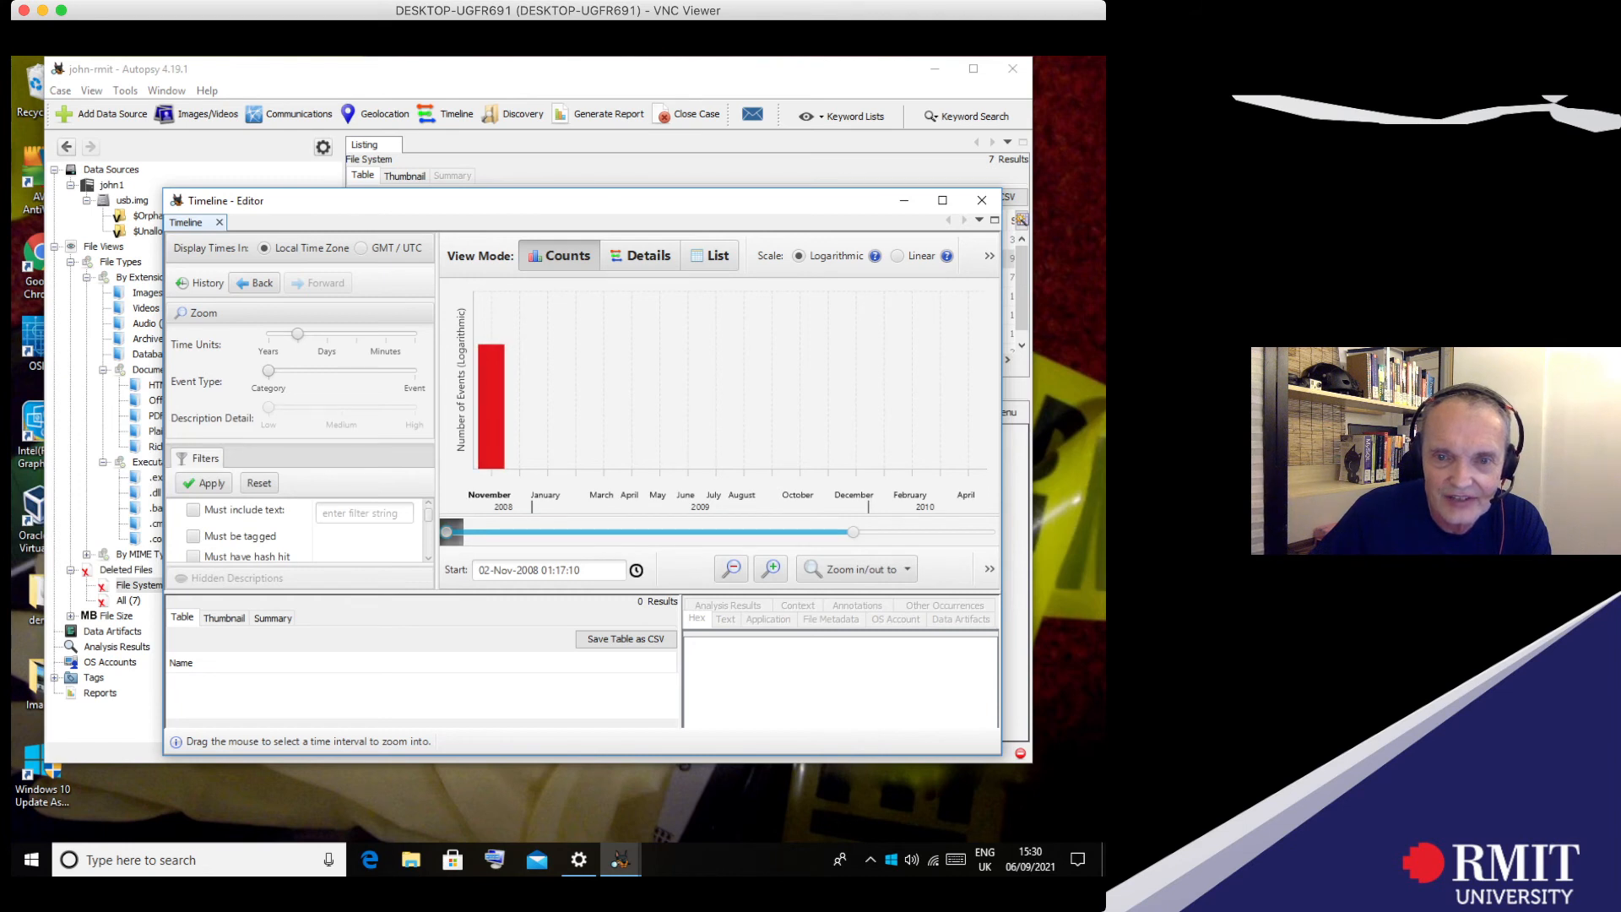
{"action": "left_click_drag", "start_coordinate": [852, 532], "coordinate": [995, 532]}
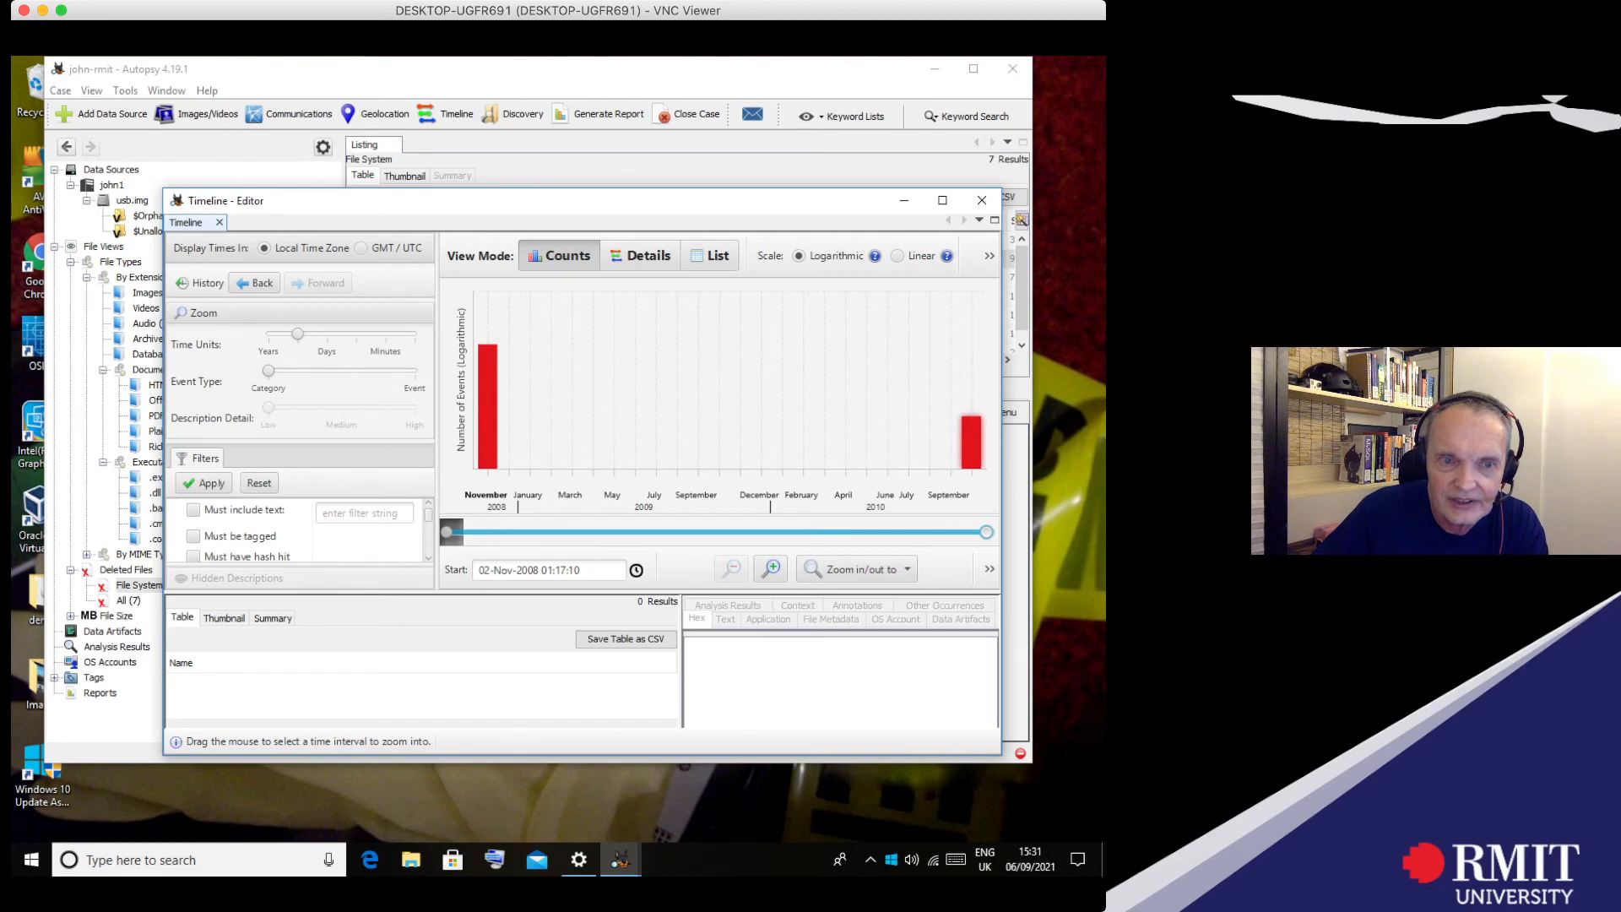
{"action": "left_click", "coordinate": [971, 441]}
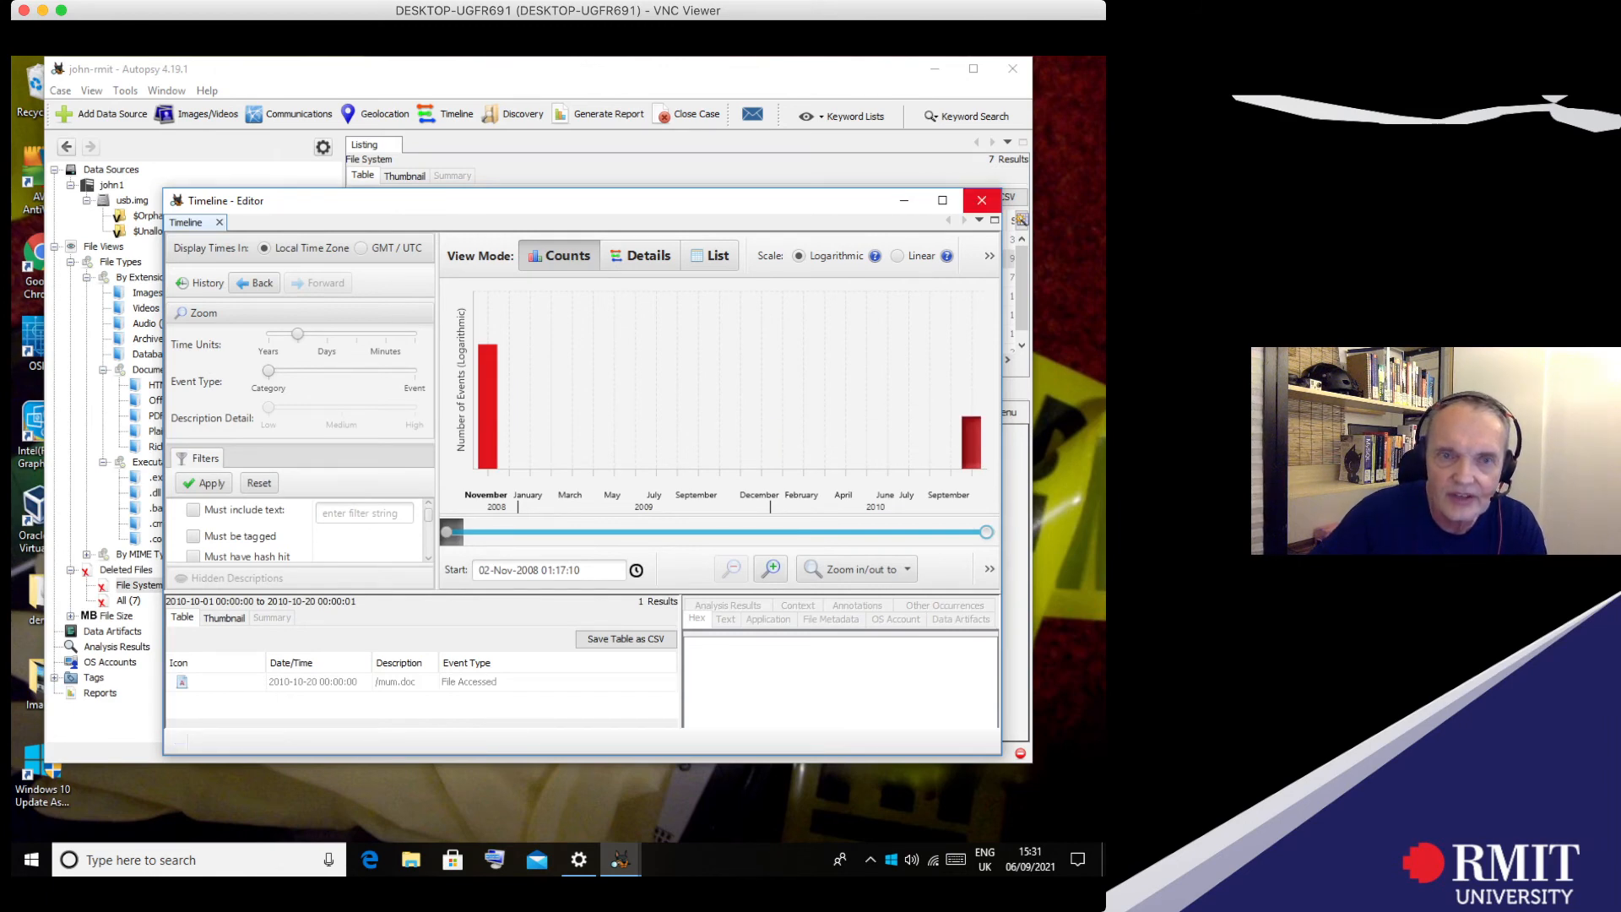
{"action": "left_click", "coordinate": [981, 200]}
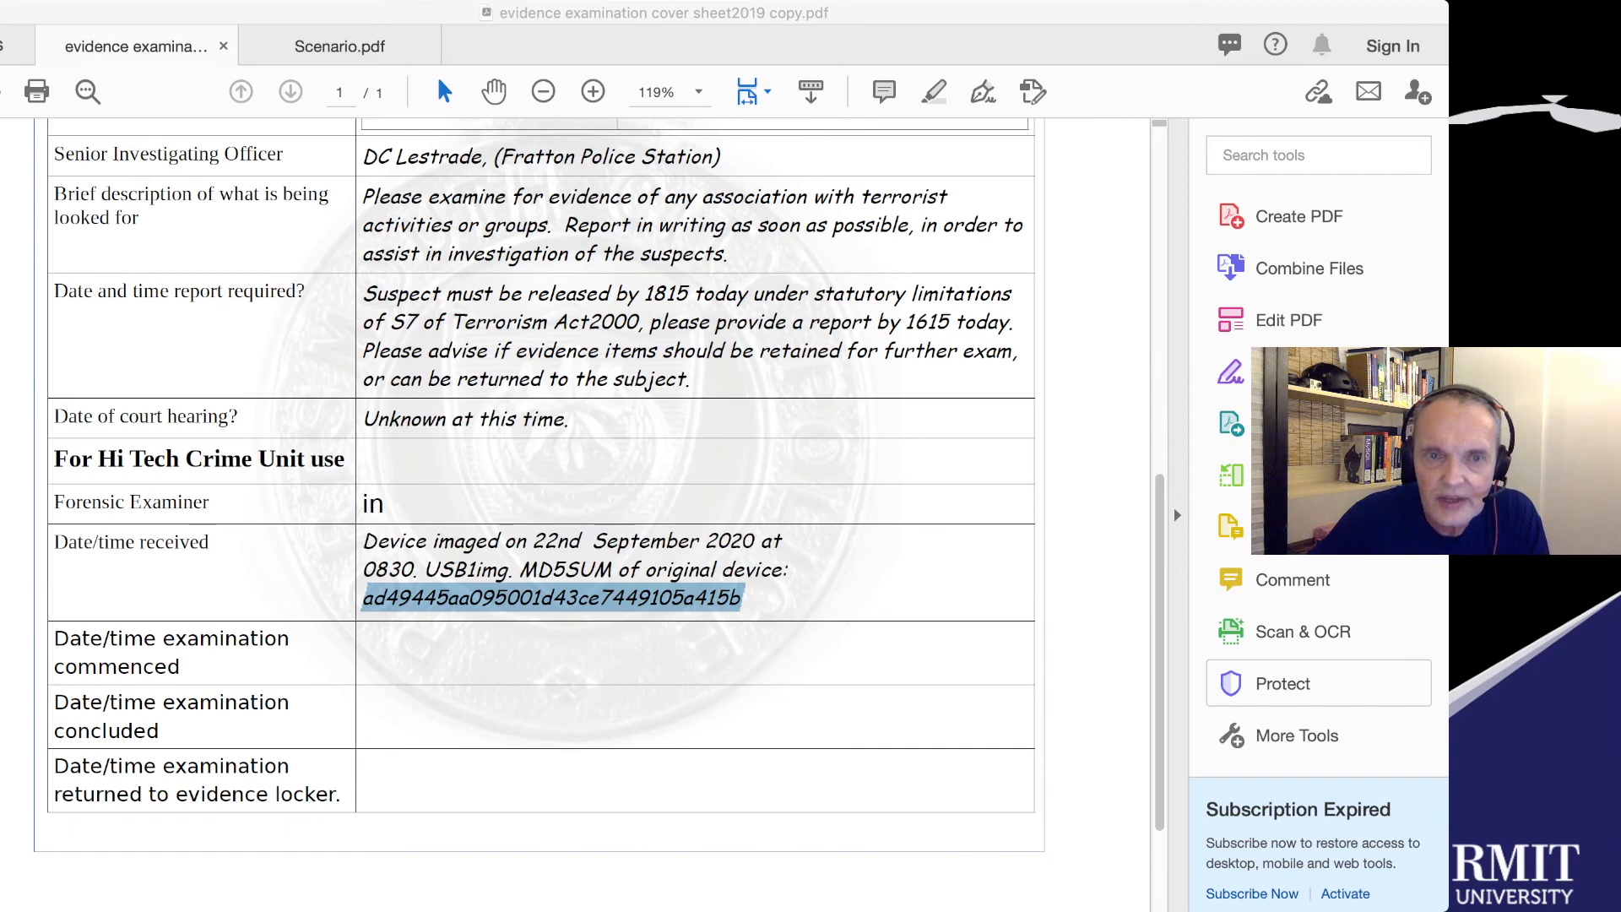
Step: Switch to the evidence examination cover sheet PDF and review the seizure details and the examination request
{"action": "scroll", "coordinate": [540, 507], "scroll_direction": "up", "scroll_amount": 10}
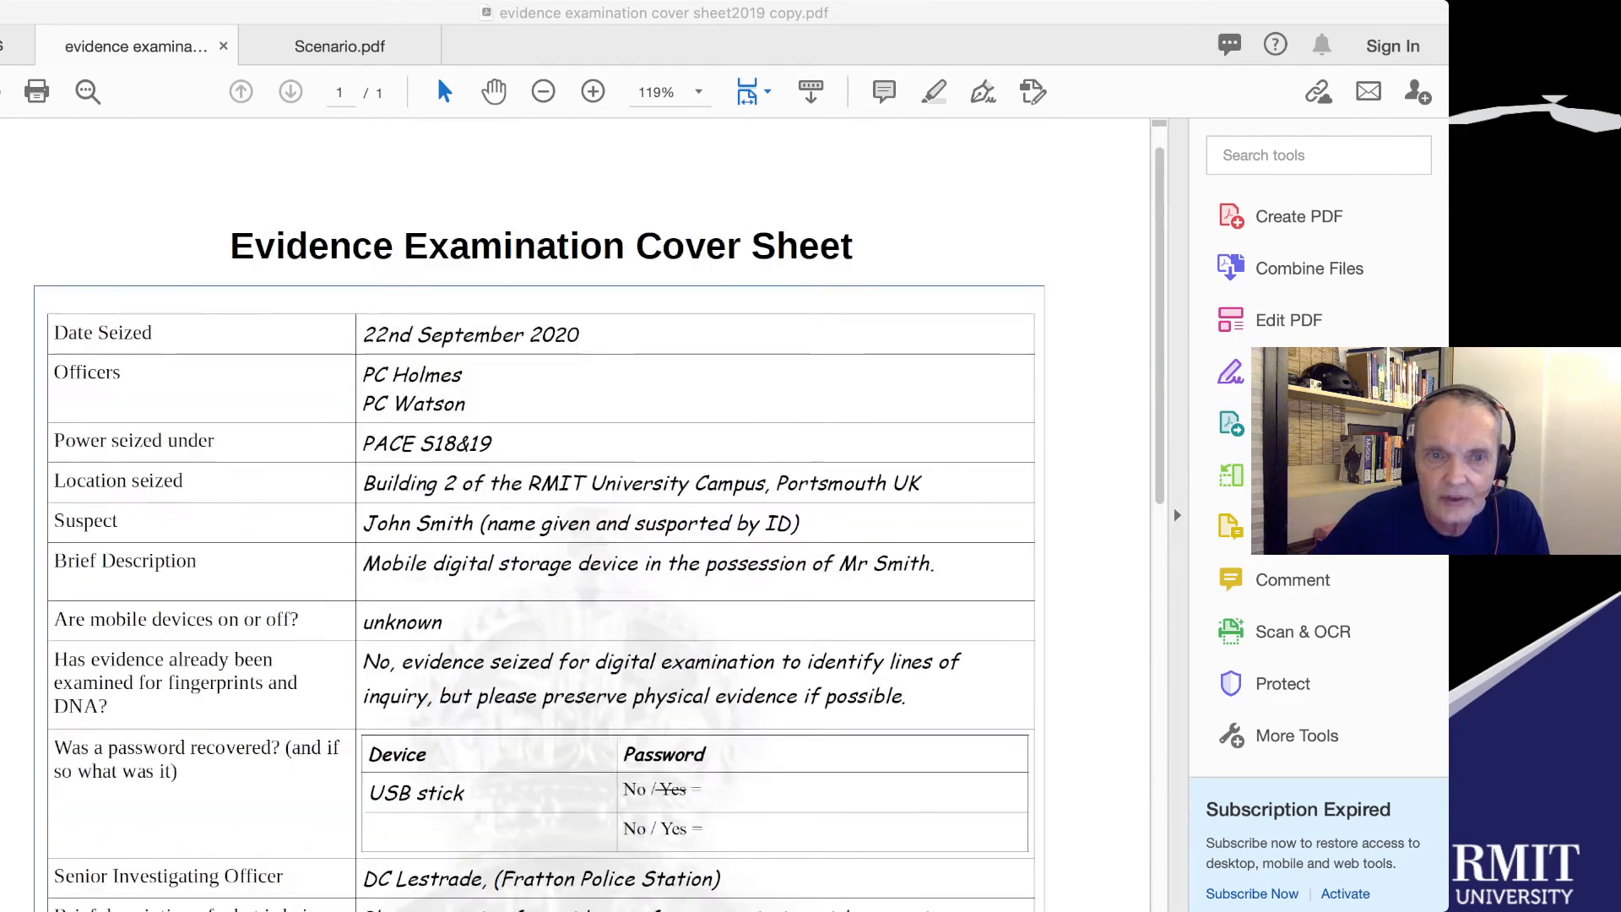
{"action": "scroll", "coordinate": [540, 515], "scroll_direction": "down", "scroll_amount": 5}
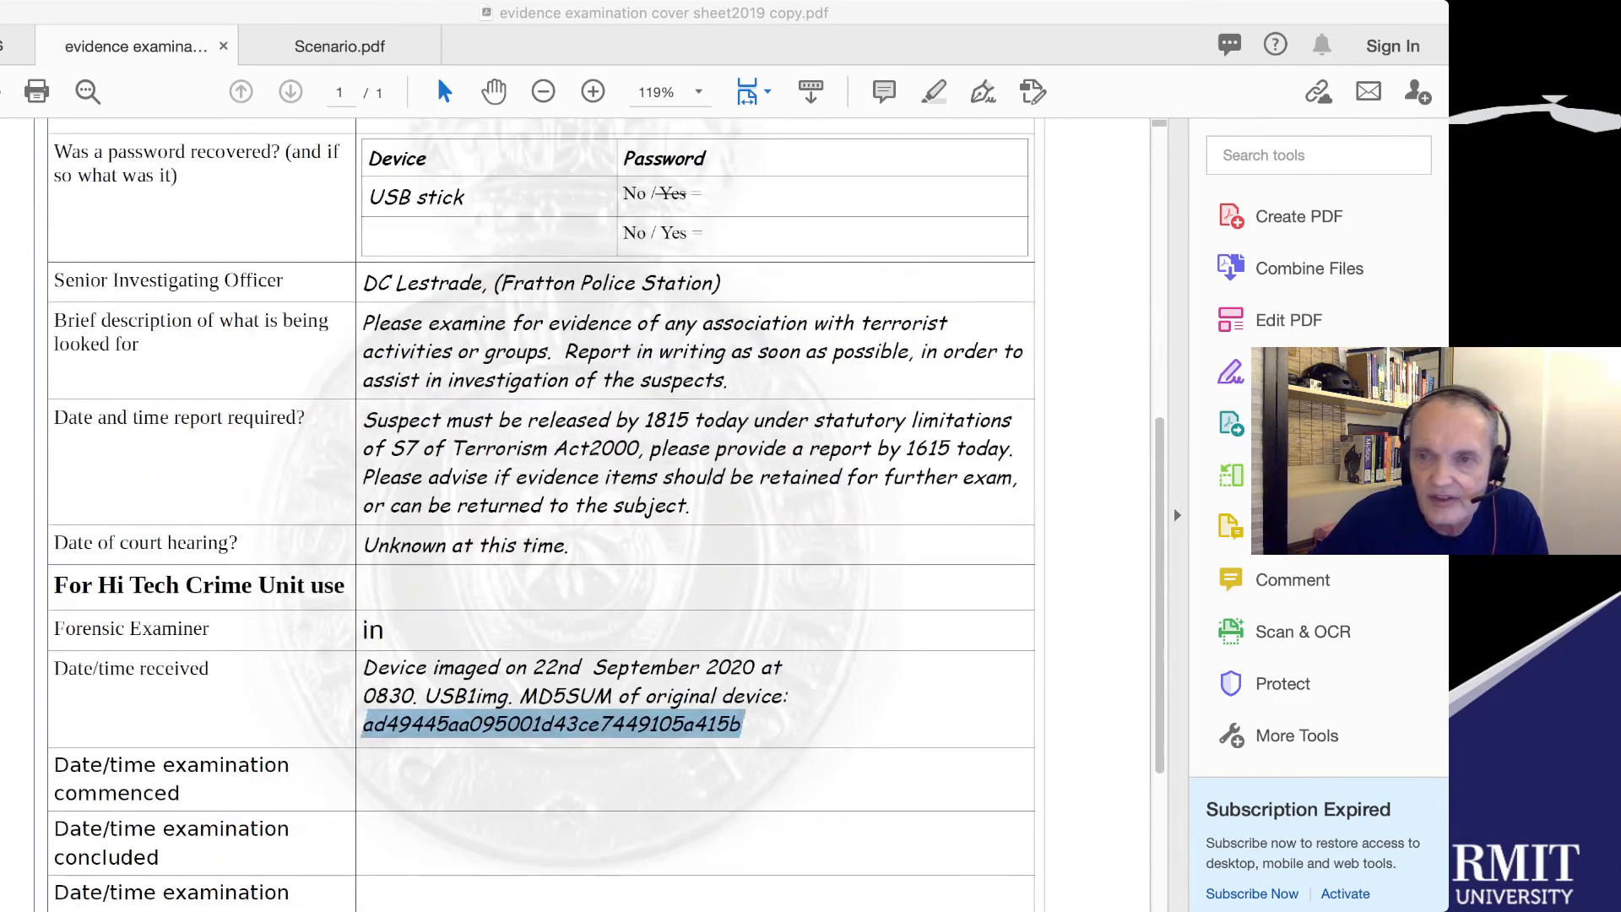